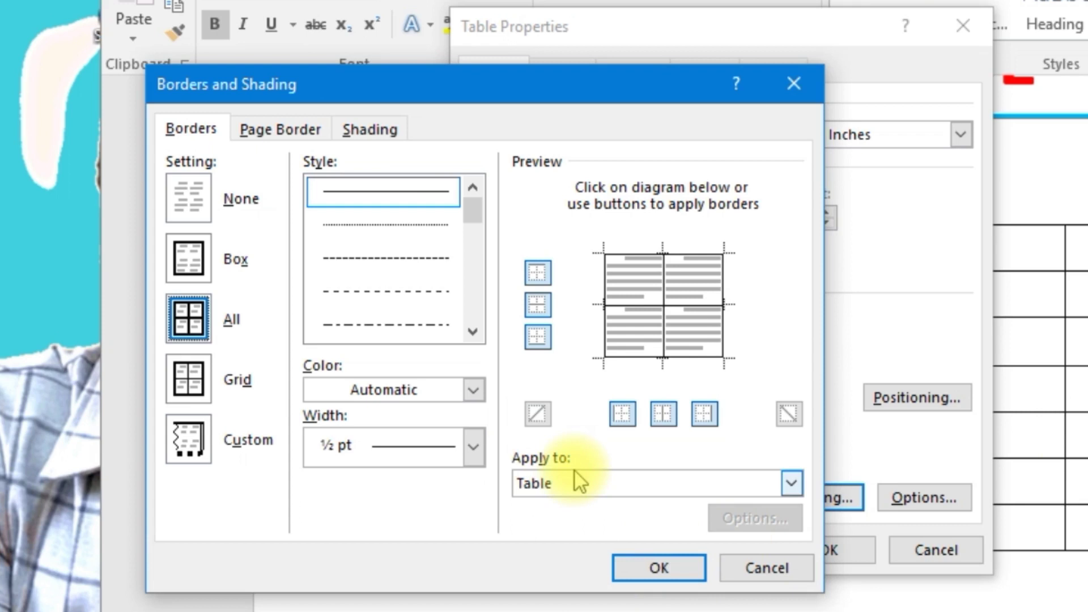
Clear all of the table's borders with the None setting.
left_click_drag(499, 79, 712, 99)
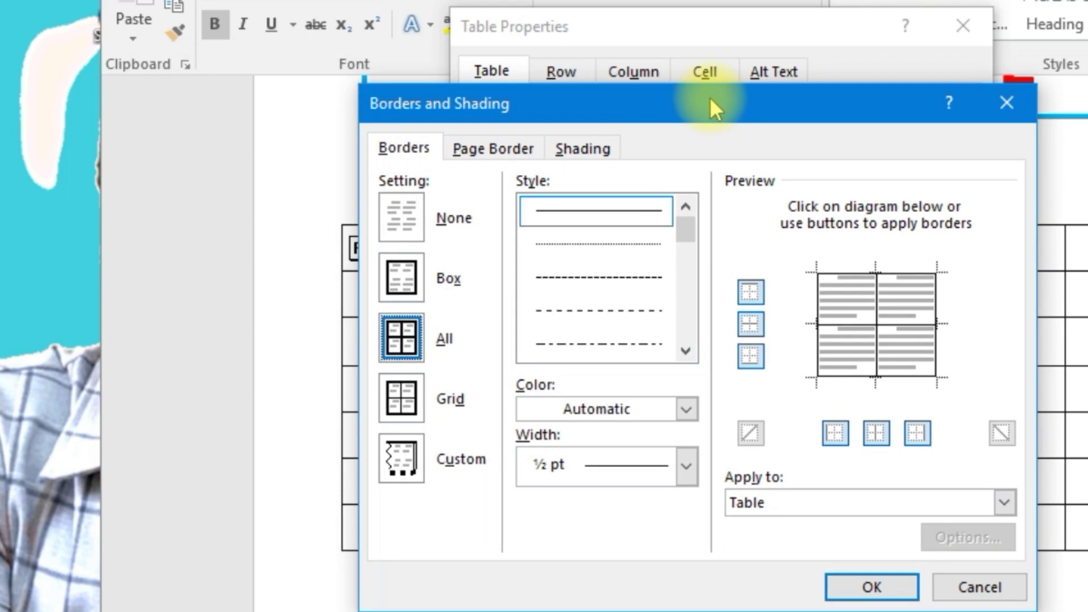
mouse_move(675, 104)
left_mouse_down()
mouse_move(1012, 96)
mouse_move(783, 46)
left_mouse_up()
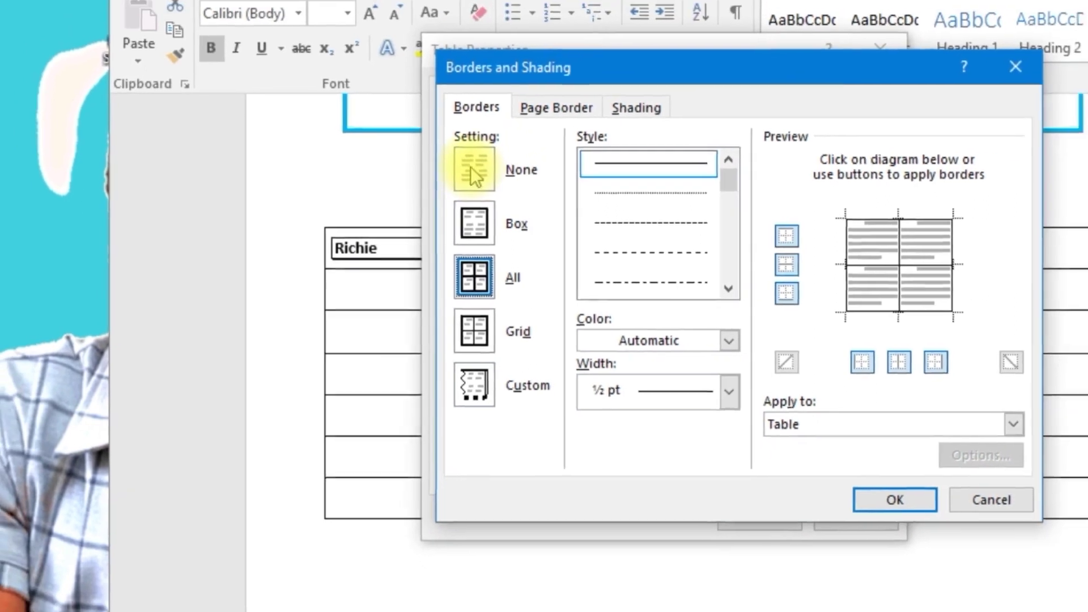
left_click(503, 167)
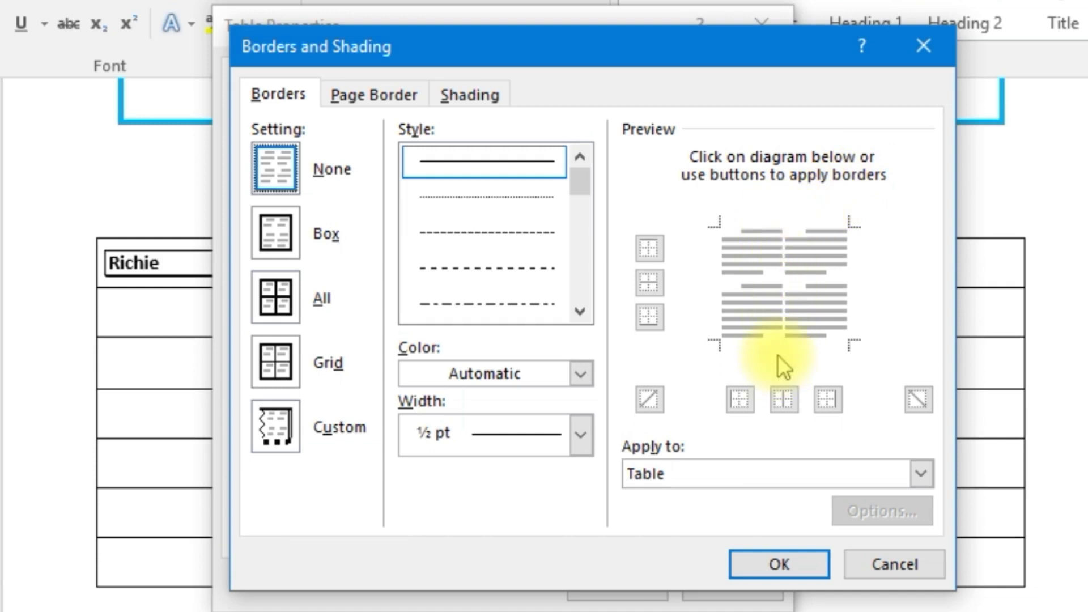
Add the table's left, bottom, right, top and inner borders one at a time in the preview diagram.
left_click(720, 284)
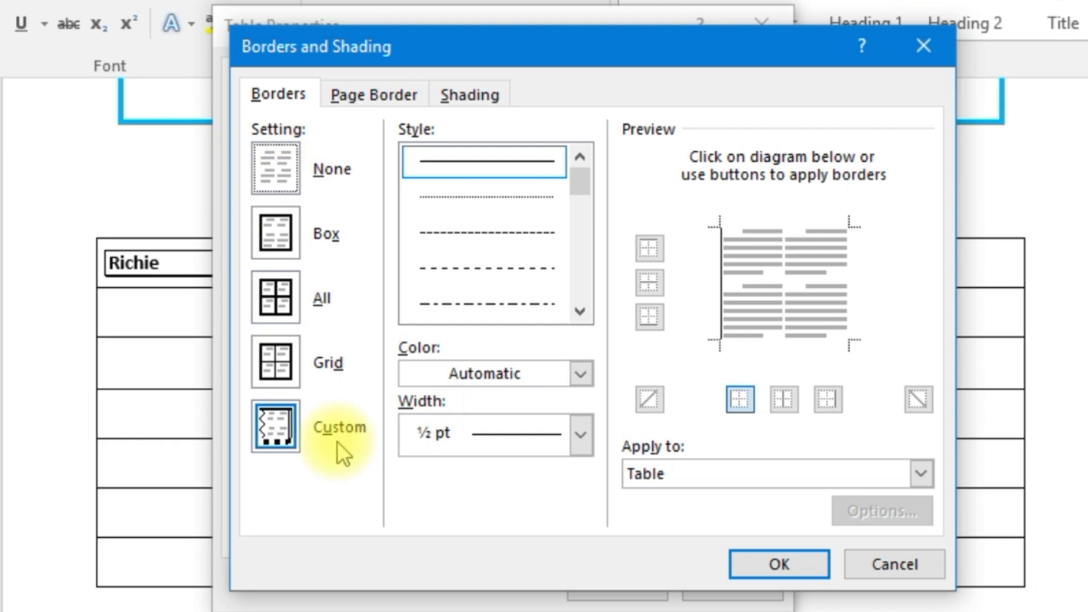
left_click(774, 339)
left_click(856, 287)
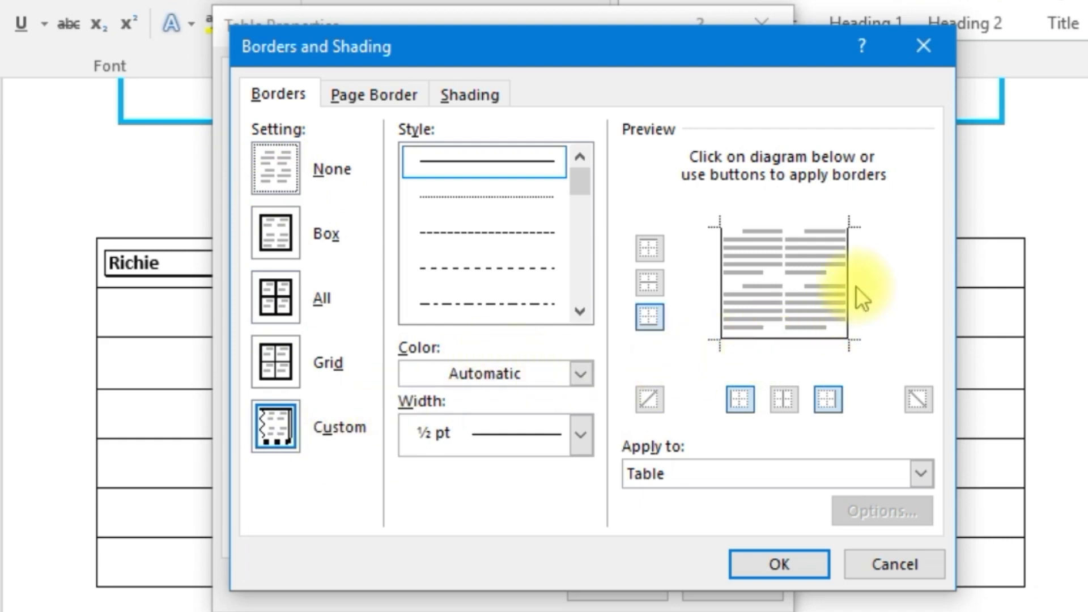
left_click(798, 227)
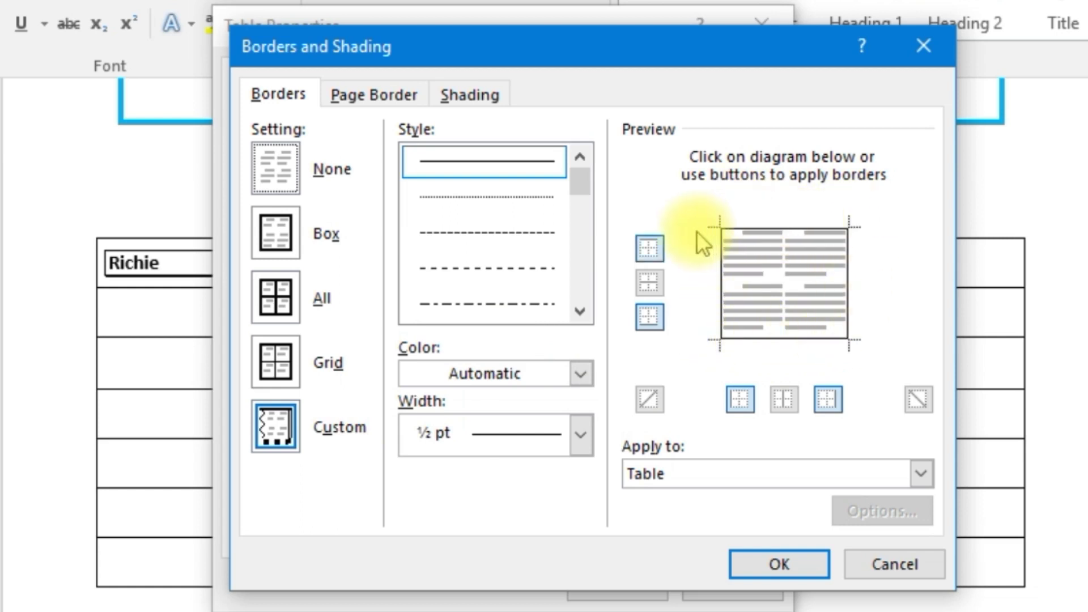
left_click(784, 280)
left_click(781, 284)
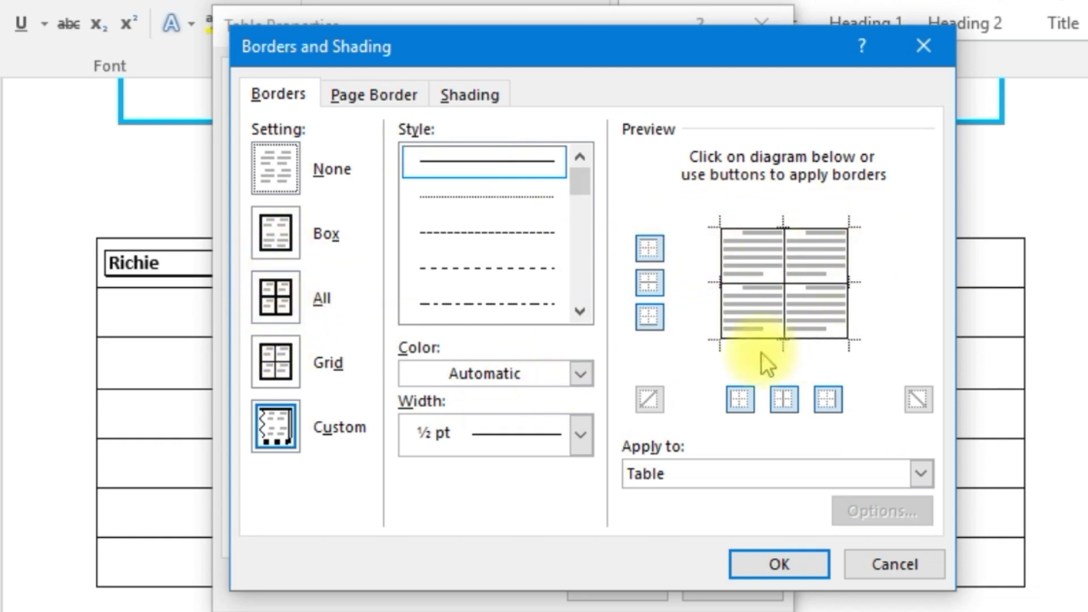
Try the Box, Grid and Custom border settings on the table and settle on the All setting.
left_click(276, 233)
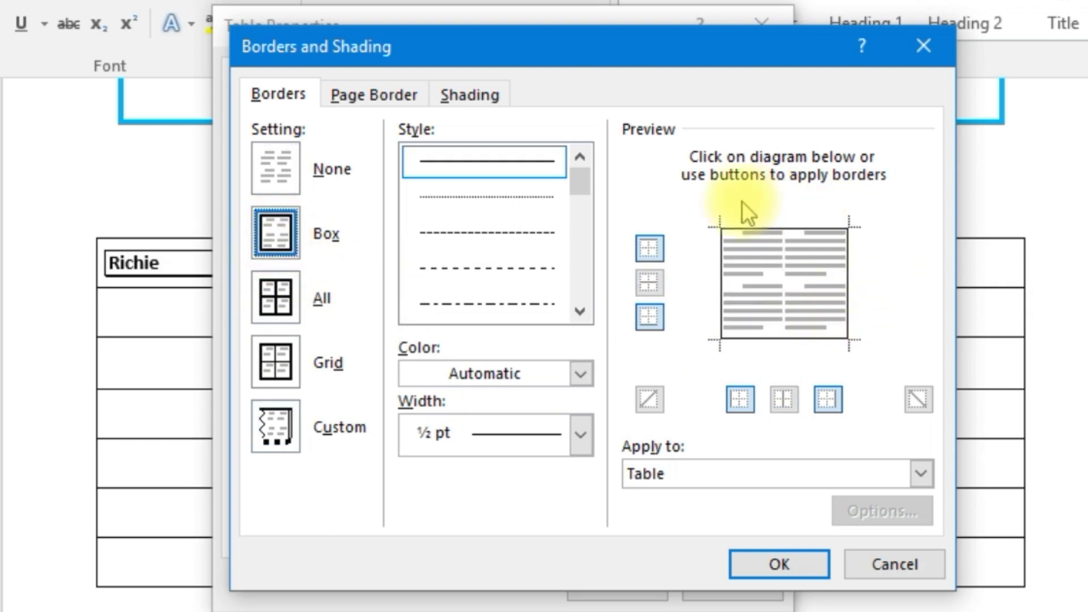
left_click(290, 301)
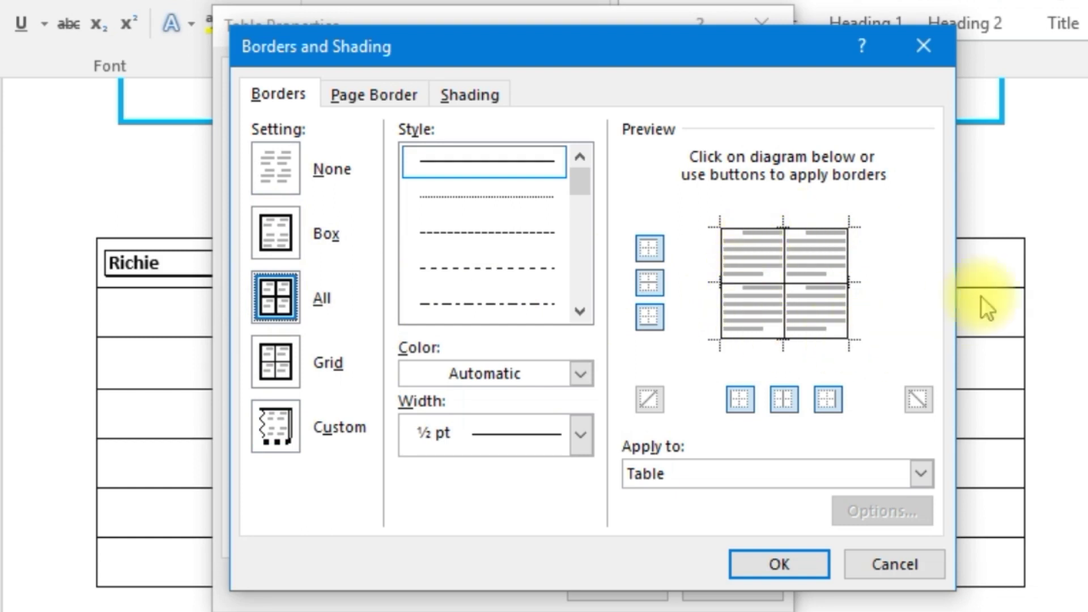
left_click(278, 374)
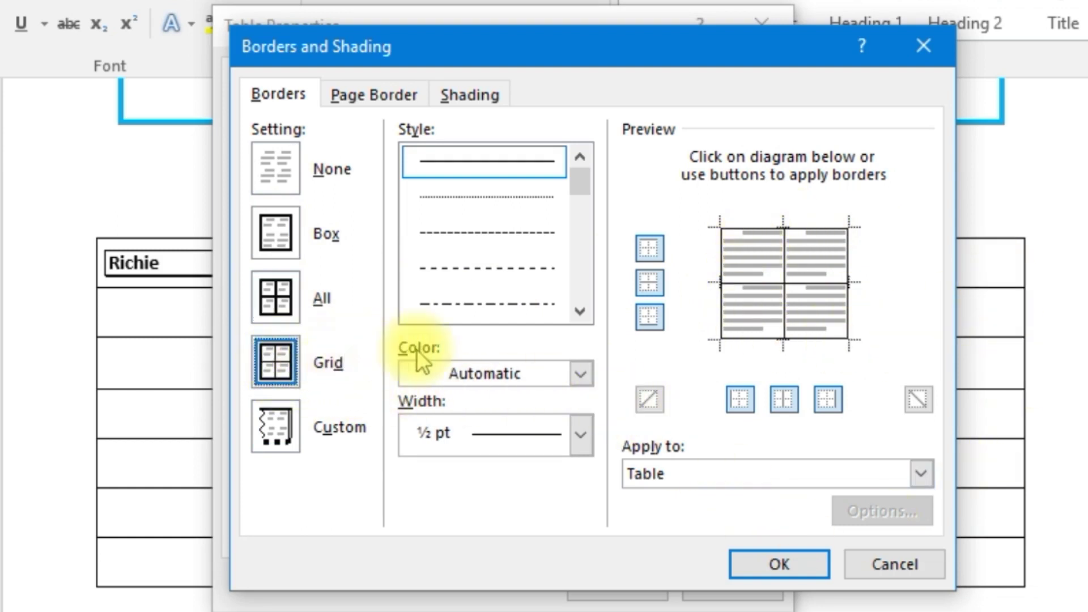
left_click(784, 292)
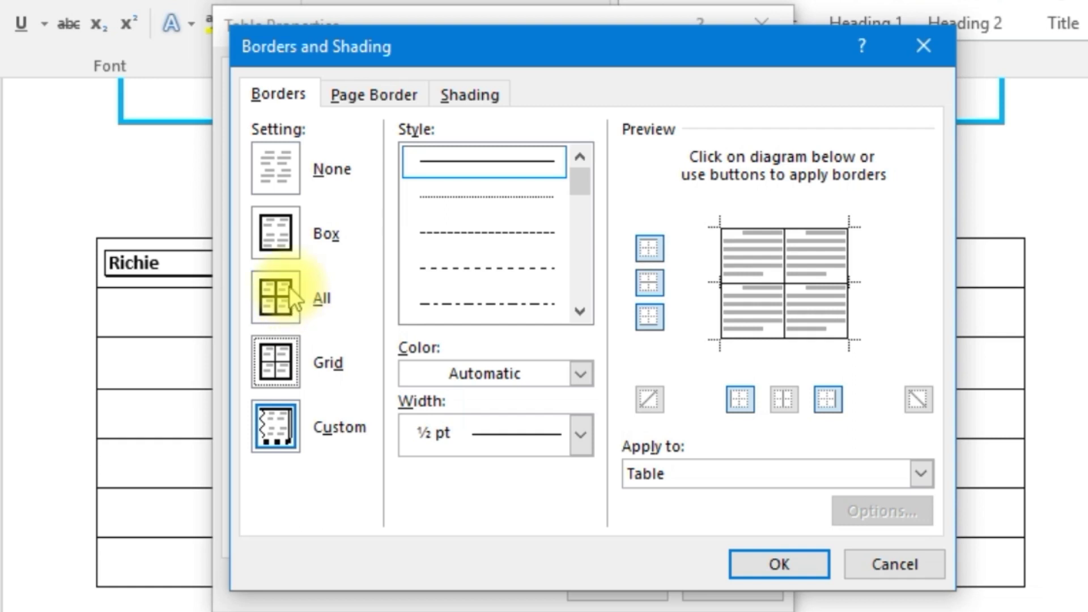
left_click(273, 233)
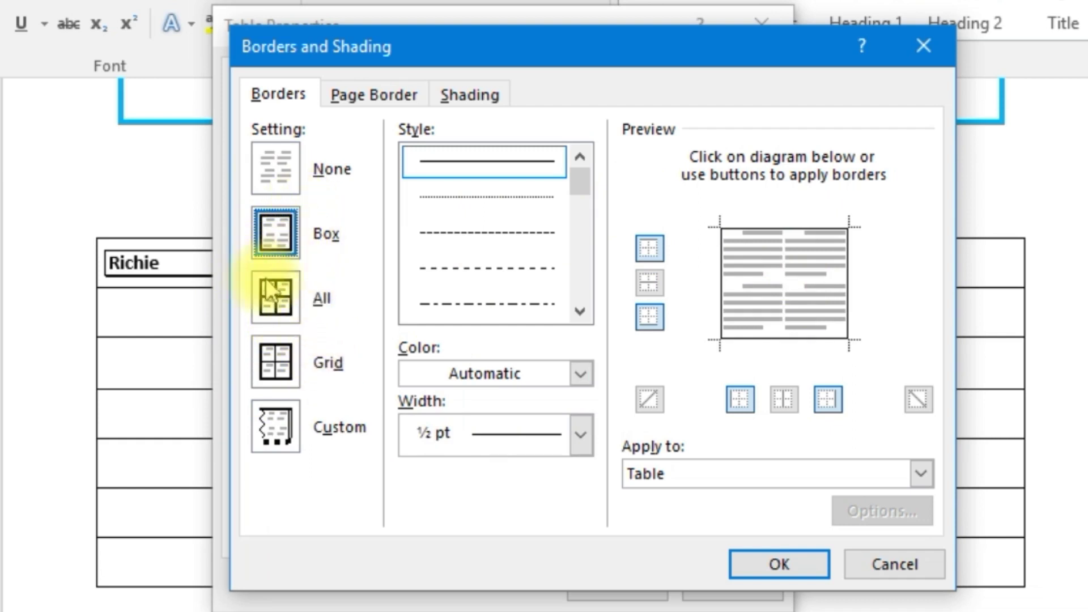
left_click(285, 300)
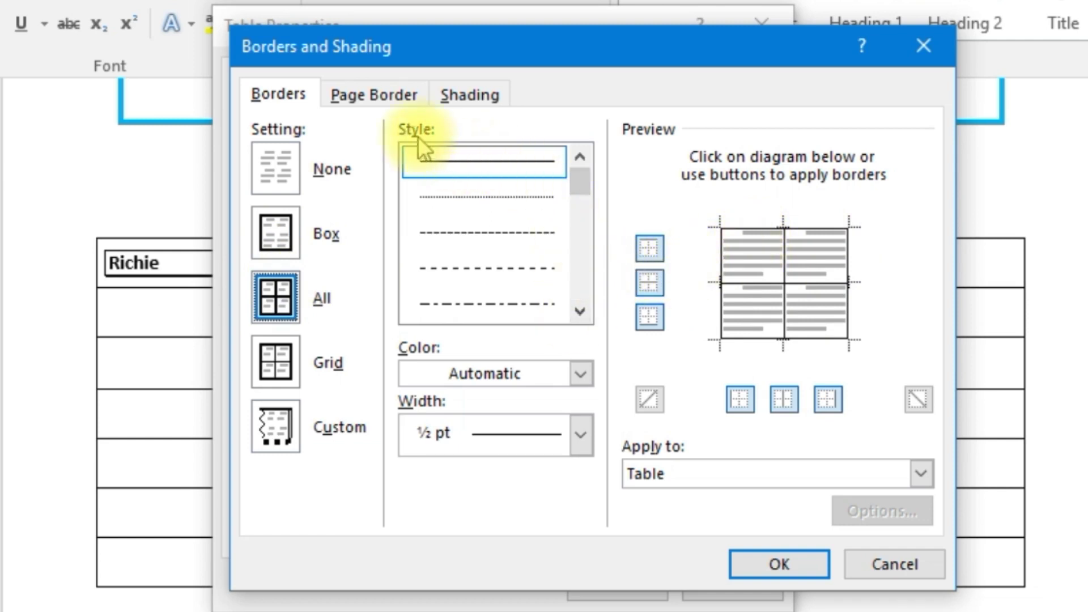
Try a thick 3 pt triple-line style on the table's borders.
left_click(585, 307)
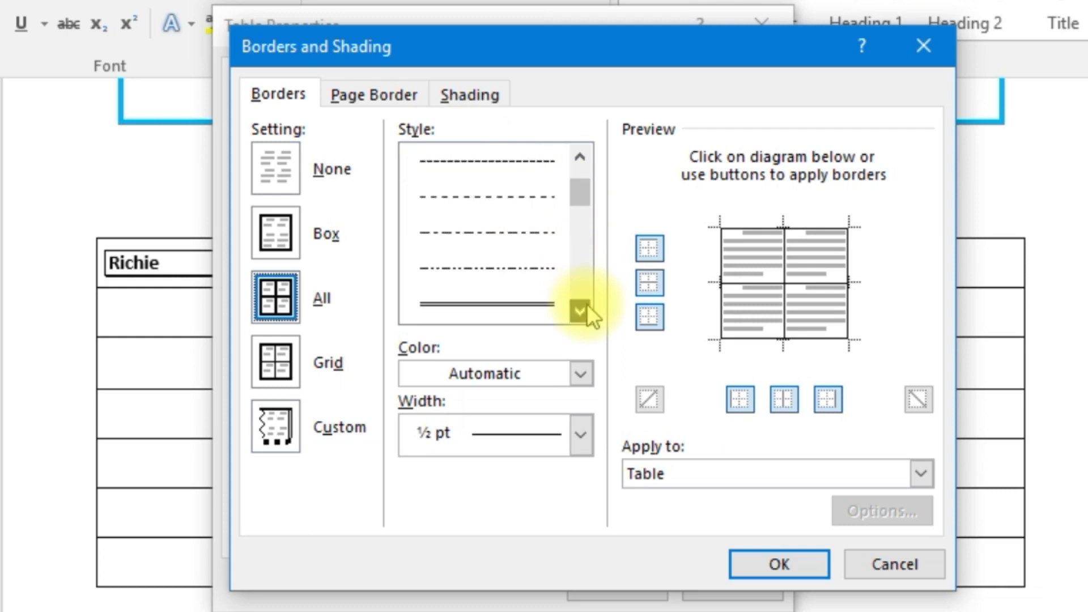
left_click(586, 307)
left_click(585, 307)
left_click(585, 307)
left_click(585, 307)
left_click(585, 308)
left_click(585, 307)
left_click(585, 307)
left_click(585, 307)
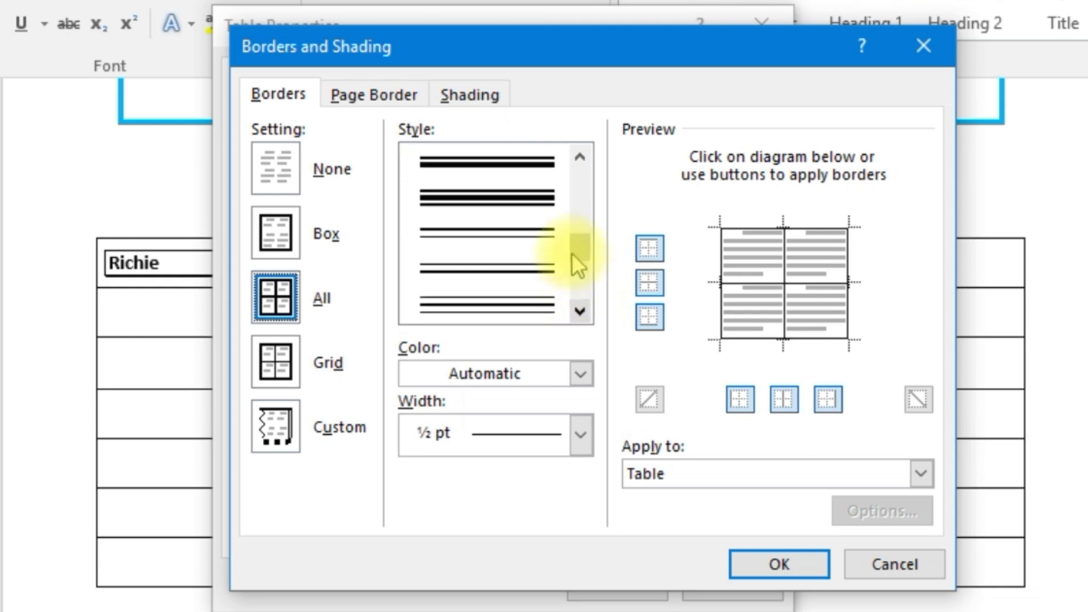
left_click(536, 194)
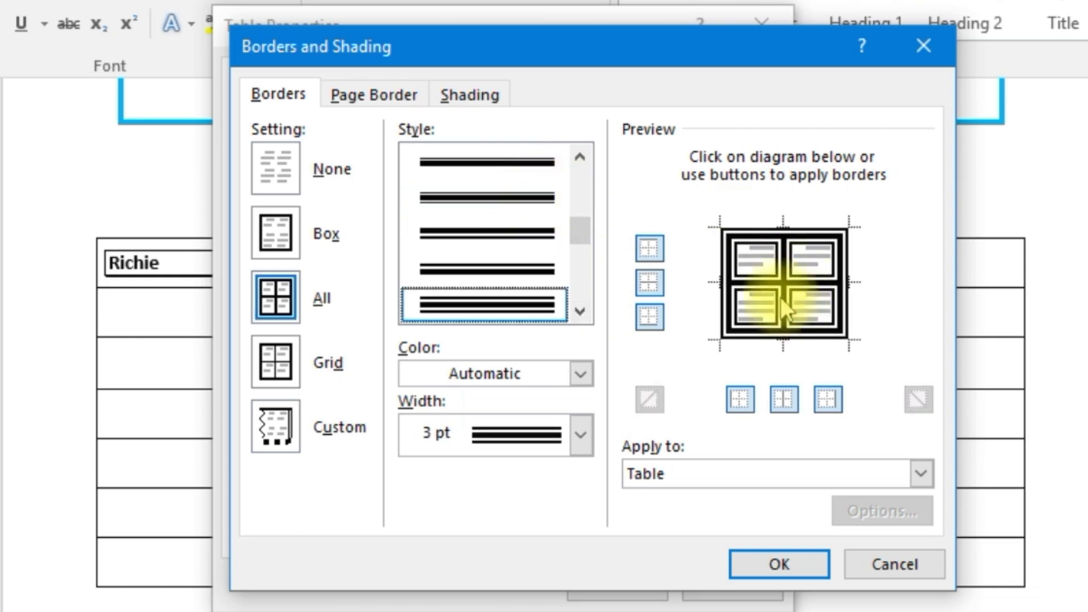
Try the dash-dotted, double wavy and gray-shaded 3 pt line styles on the table's borders.
left_click_drag(579, 213, 579, 193)
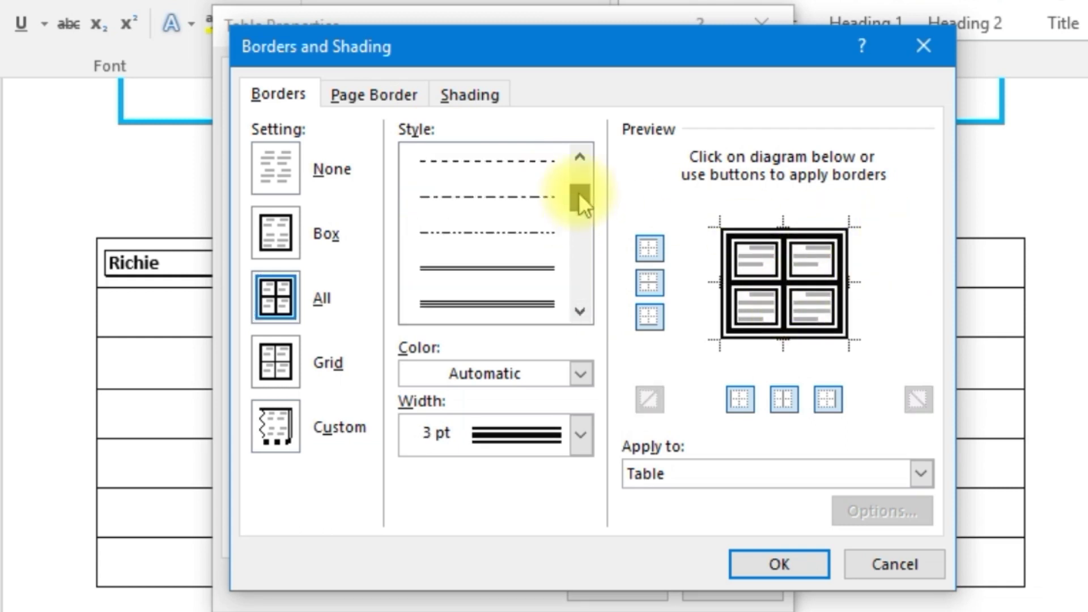
left_click(515, 222)
mouse_move(574, 193)
left_mouse_down()
mouse_move(574, 179)
mouse_move(566, 274)
left_mouse_up()
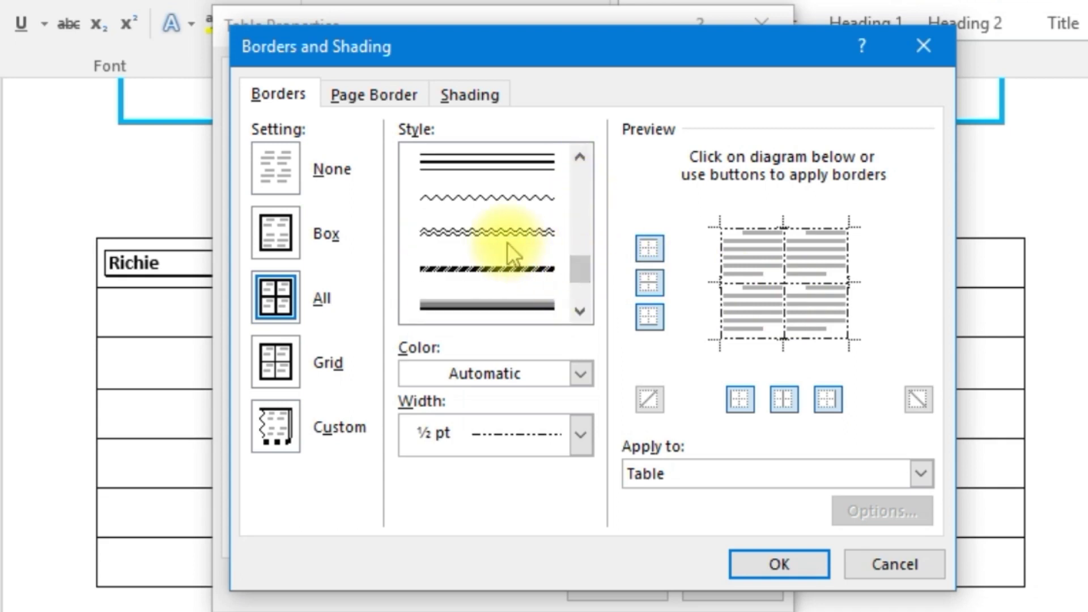
left_click(491, 239)
left_click_drag(579, 261, 579, 276)
left_click(530, 275)
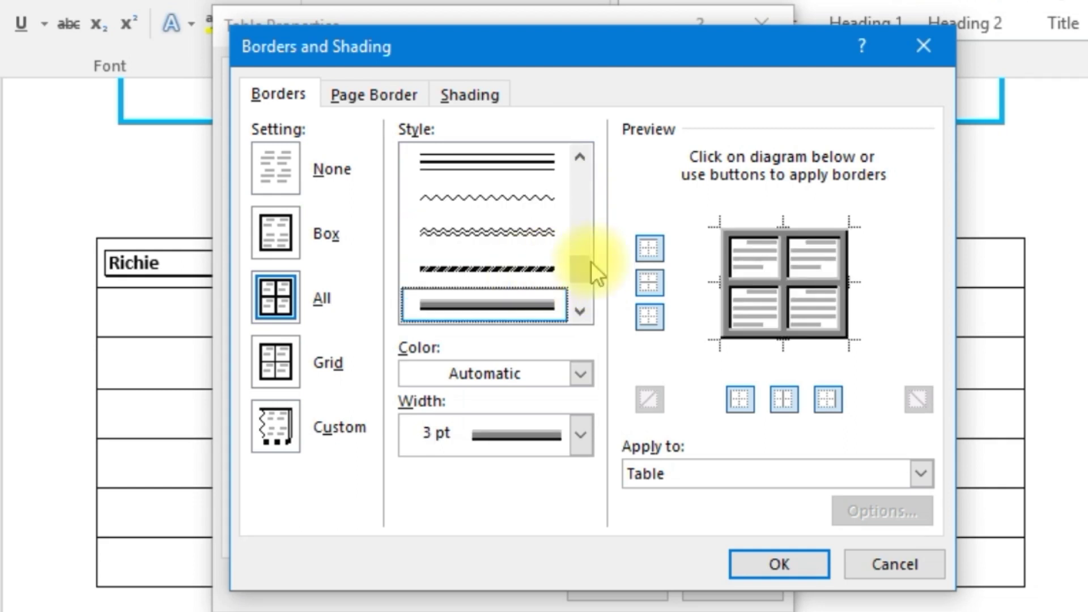
left_click_drag(576, 274, 577, 291)
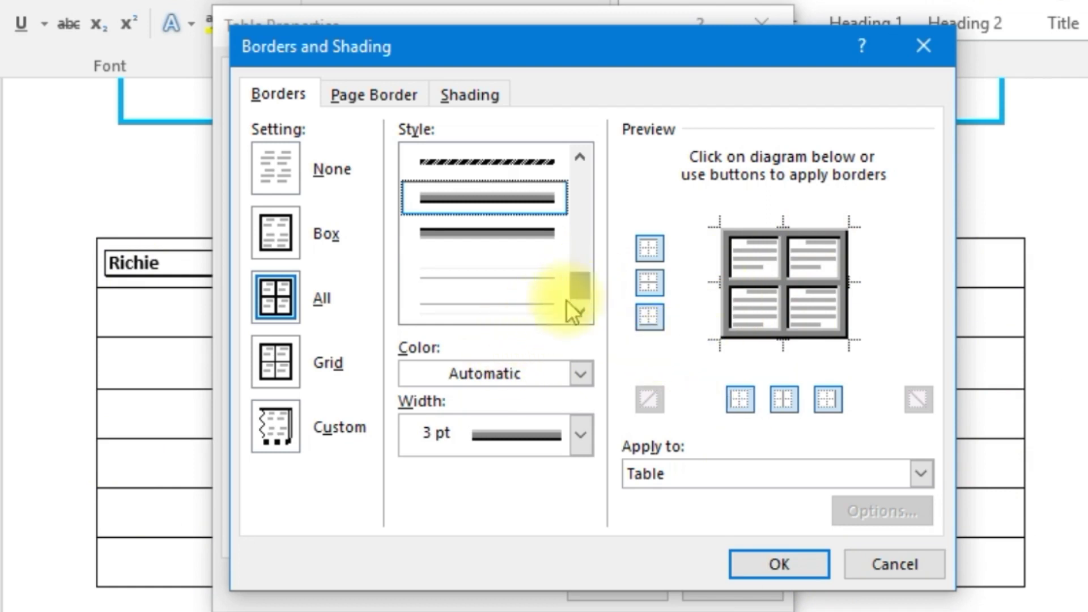
Select the single solid line style for the table's borders and color them light blue.
left_click_drag(582, 269, 593, 157)
left_click(481, 159)
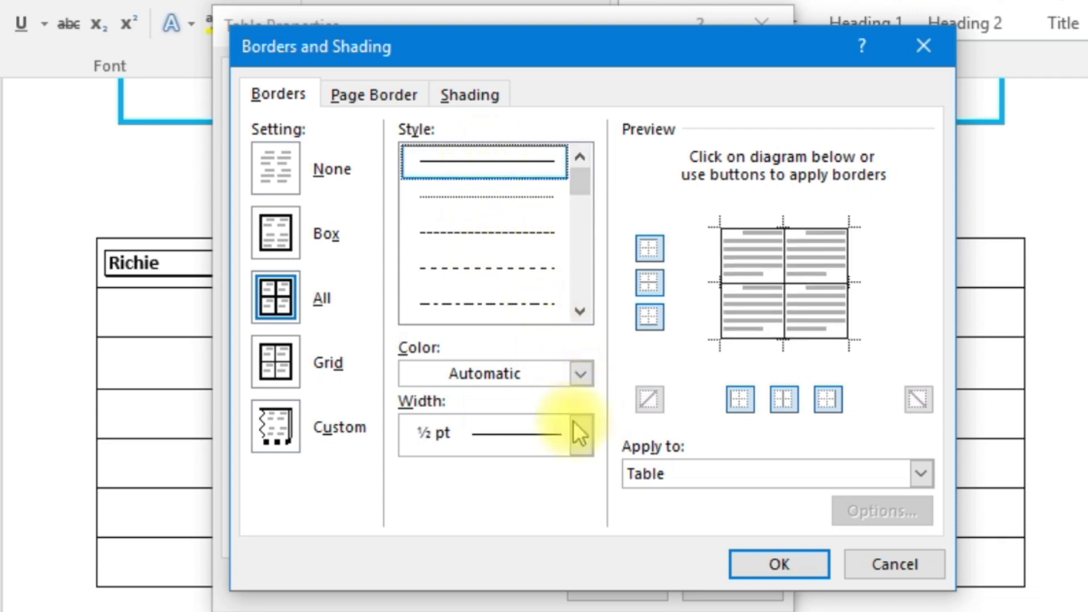
left_click(581, 373)
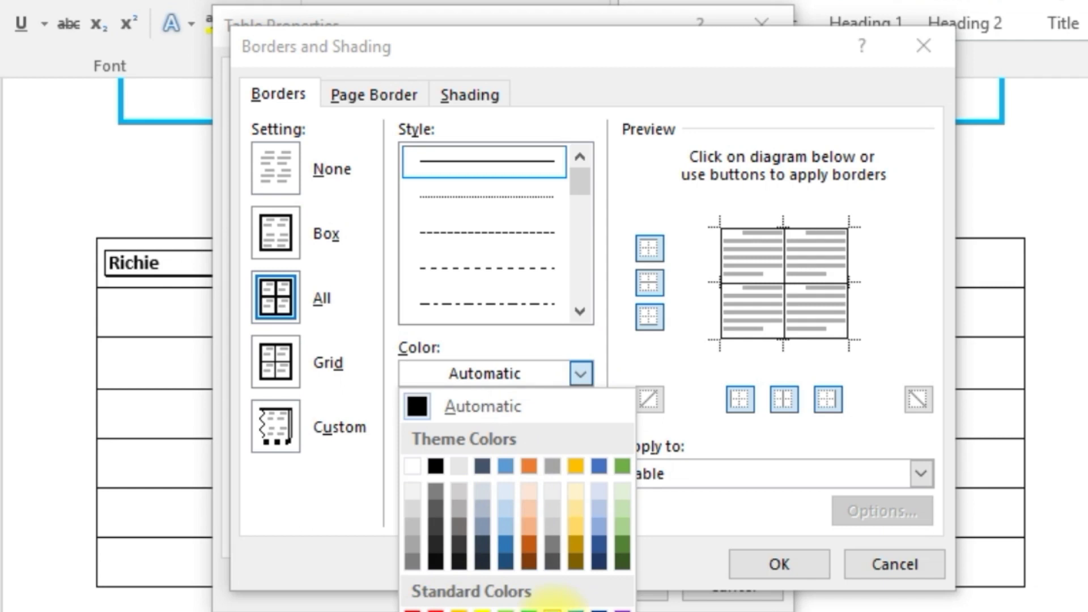
left_click(552, 609)
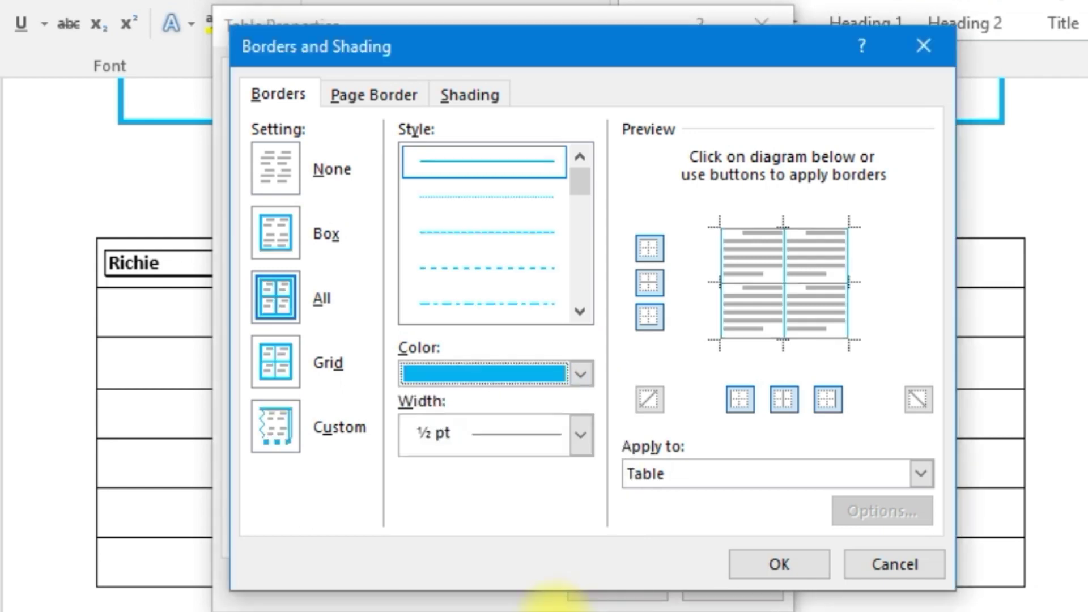
Set the border width to 2 ¼ pt, apply the border formatting to the table, and deselect it.
left_click(584, 435)
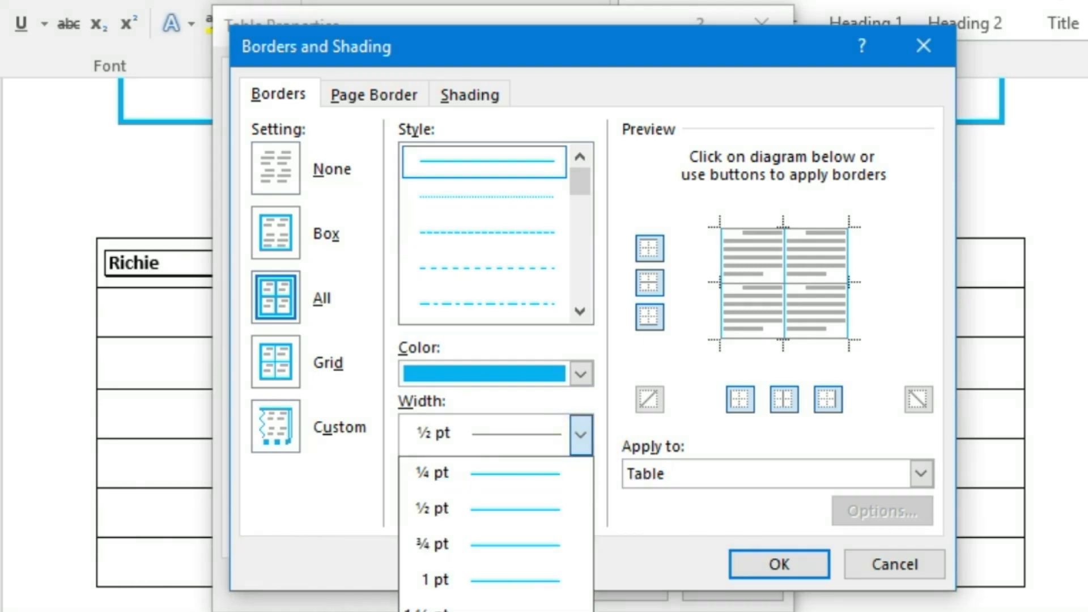
key("Down")
key("Down")
key("Down")
key("Down")
key("Return")
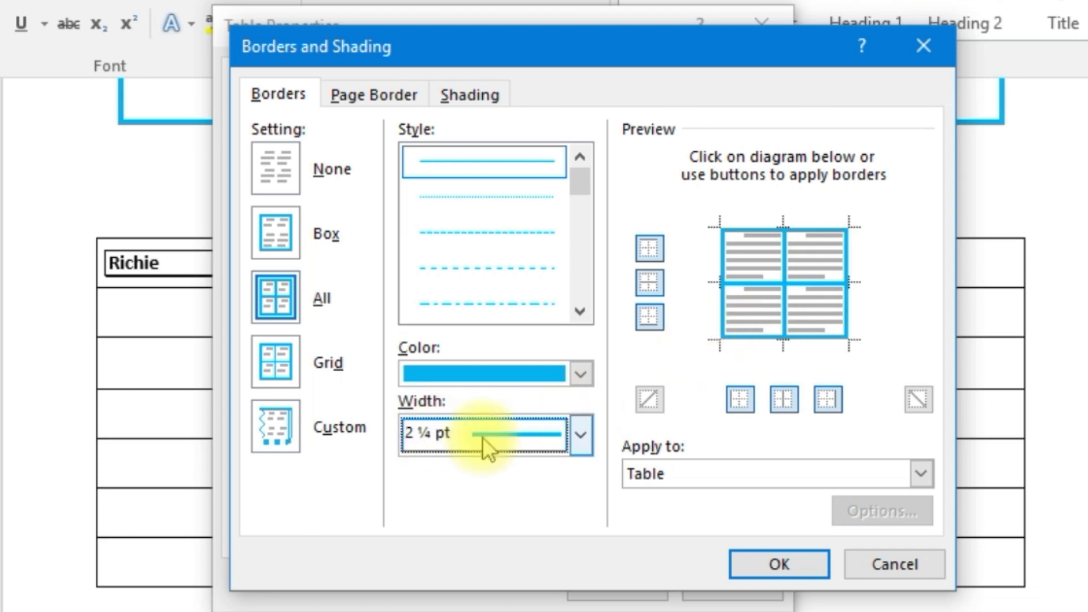
scroll(409, 430, "down", 1)
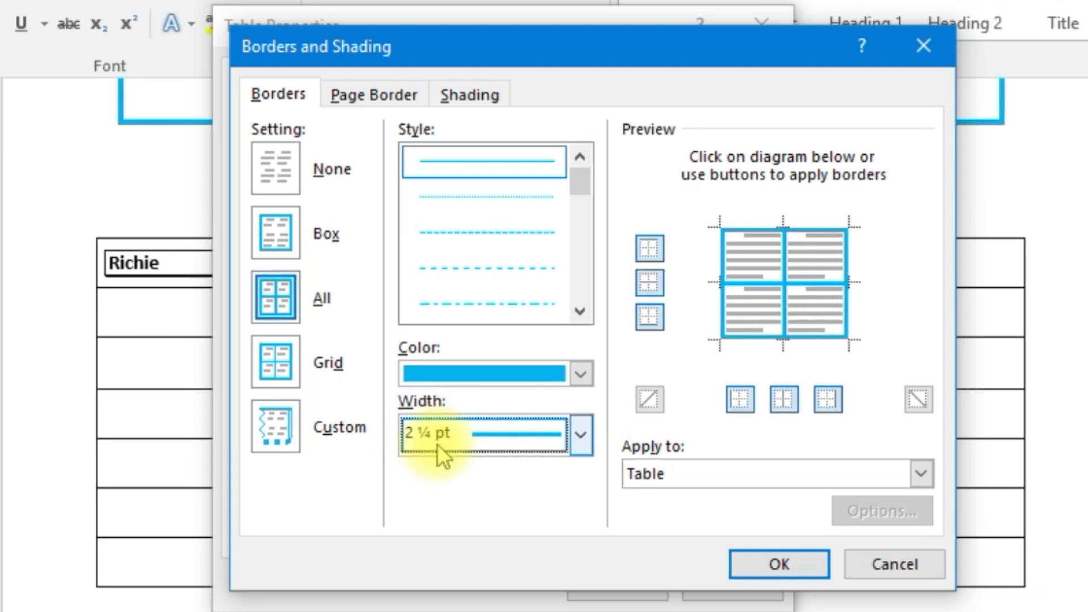
left_click(764, 566)
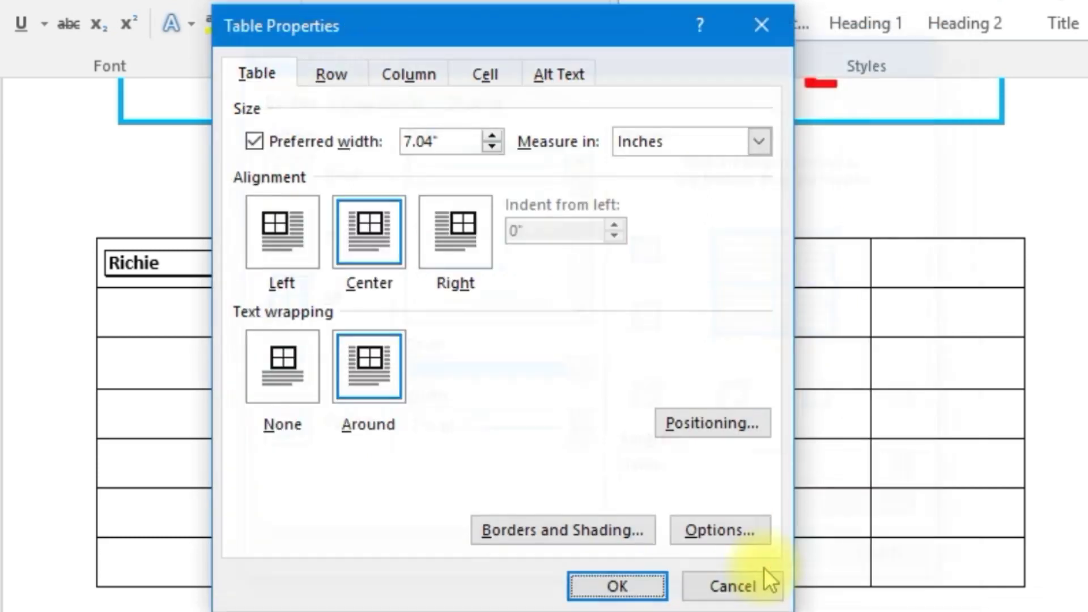
left_click(600, 585)
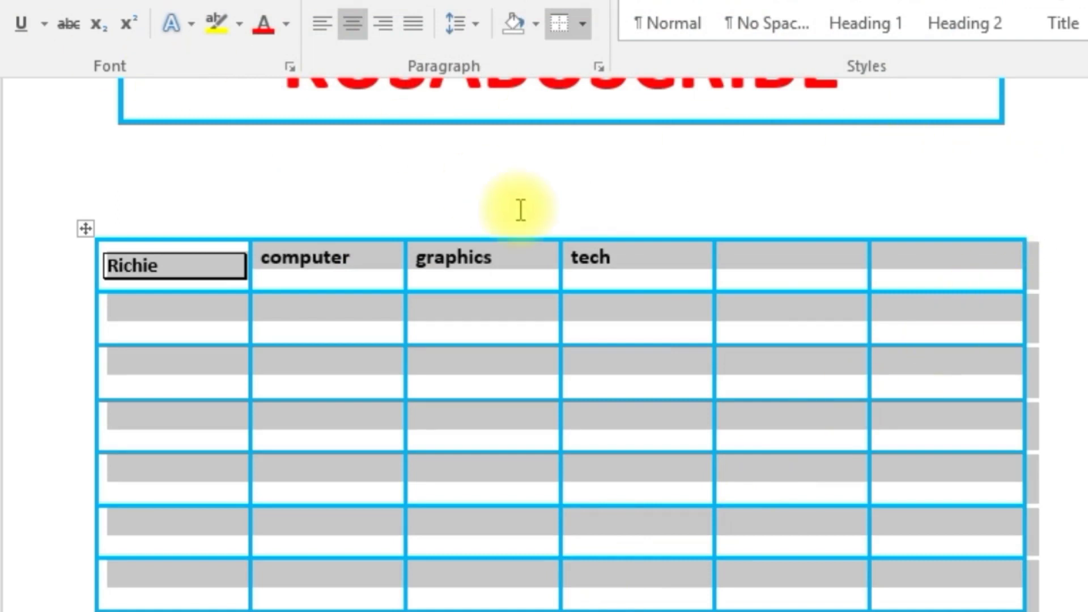
left_click(546, 202)
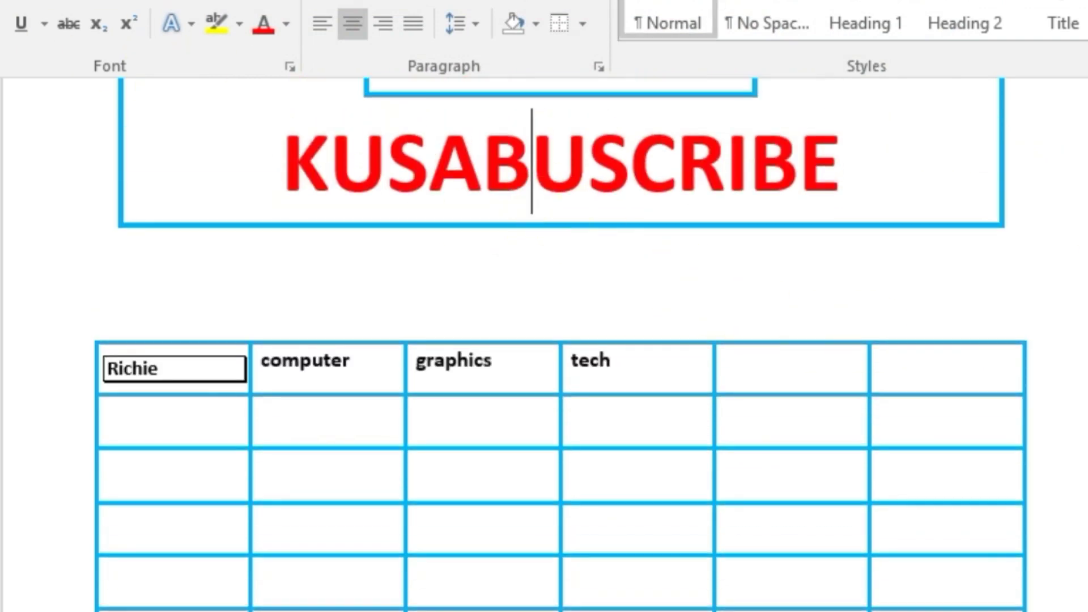
Apply the light blue 2 ¼ pt box border to the text in the whole table, and deselect the table.
scroll(679, 281, "down", 2)
scroll(1069, 328, "down", 2)
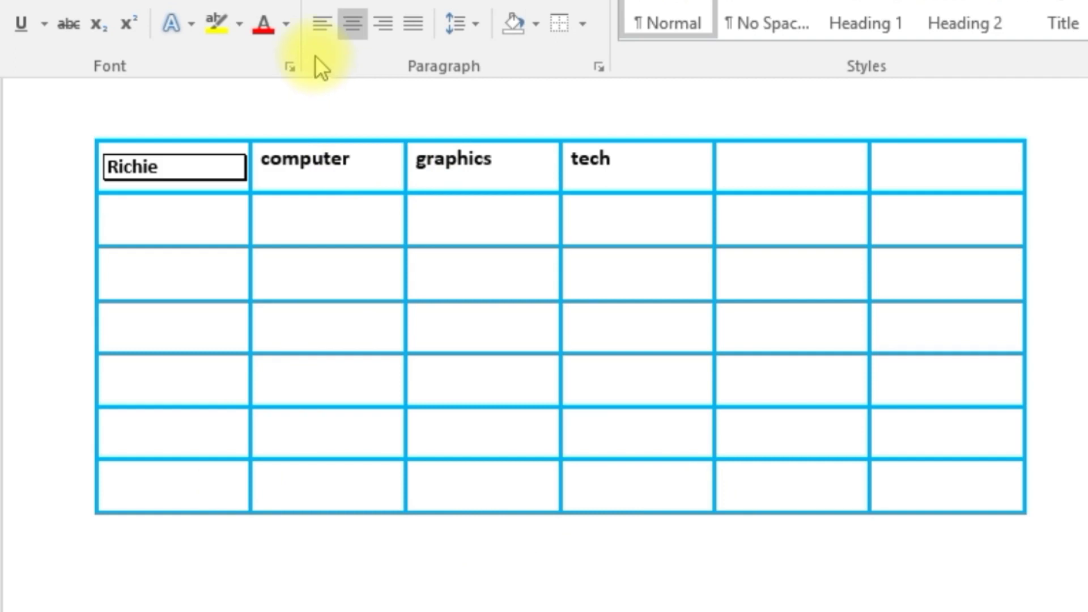
mouse_move(271, 113)
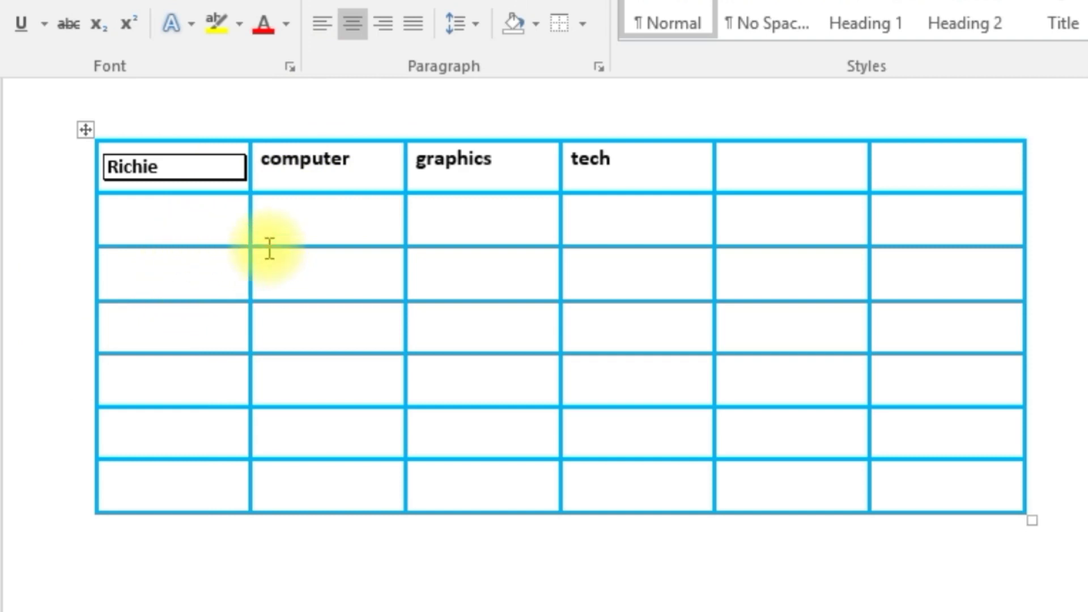
left_click(83, 130)
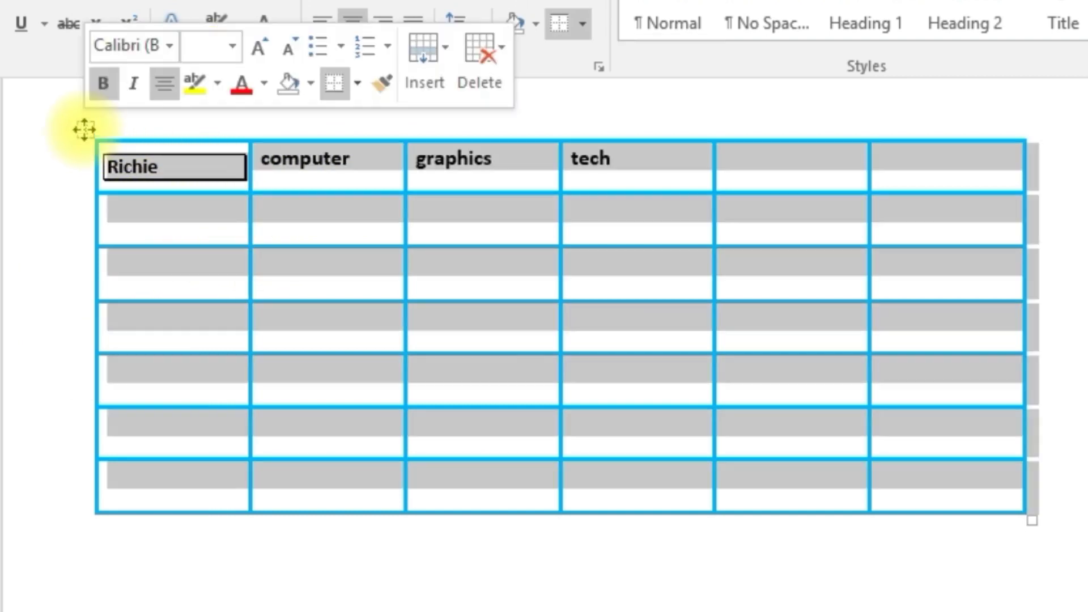
right_click(191, 213)
left_click(327, 610)
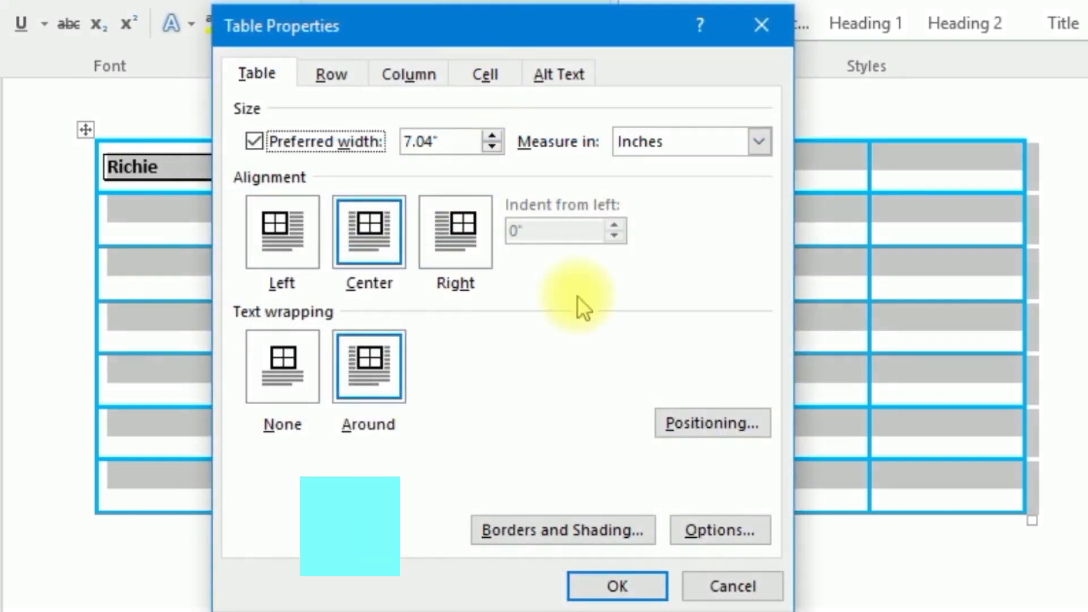
left_click(563, 530)
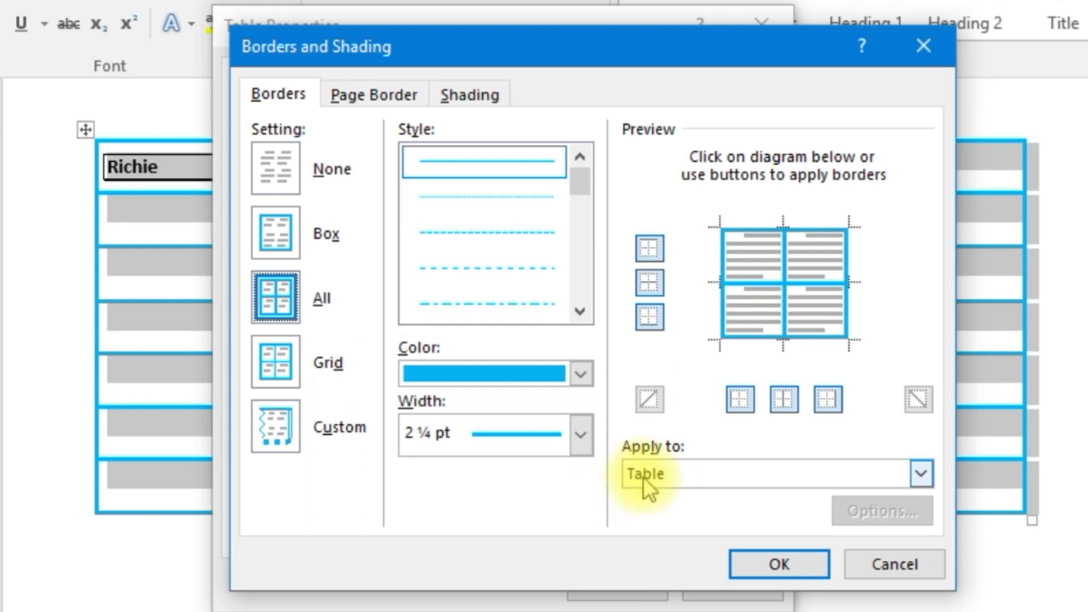
left_click(922, 473)
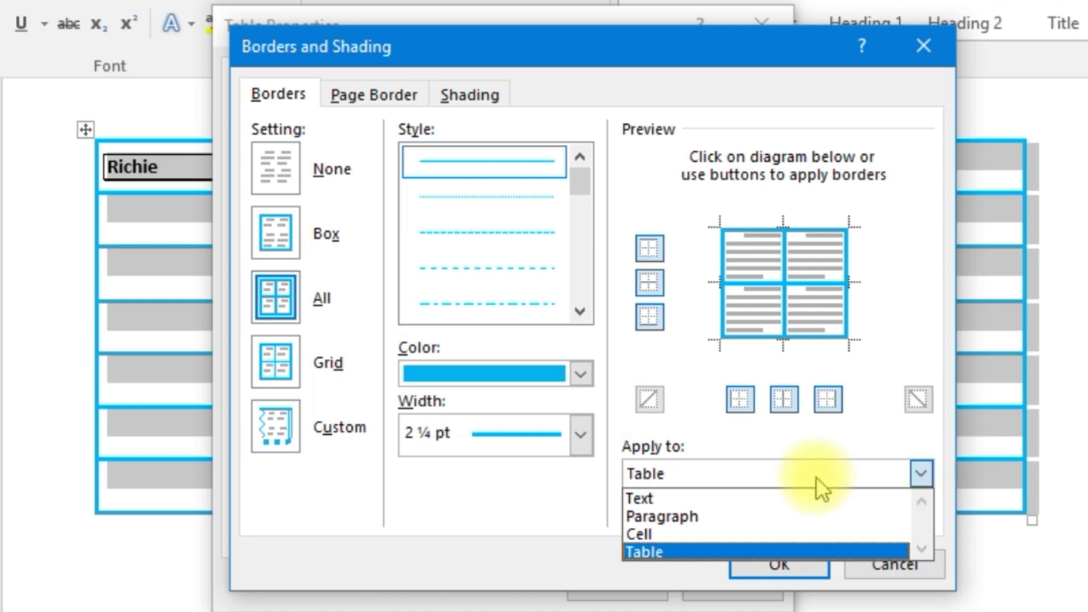
left_click(687, 498)
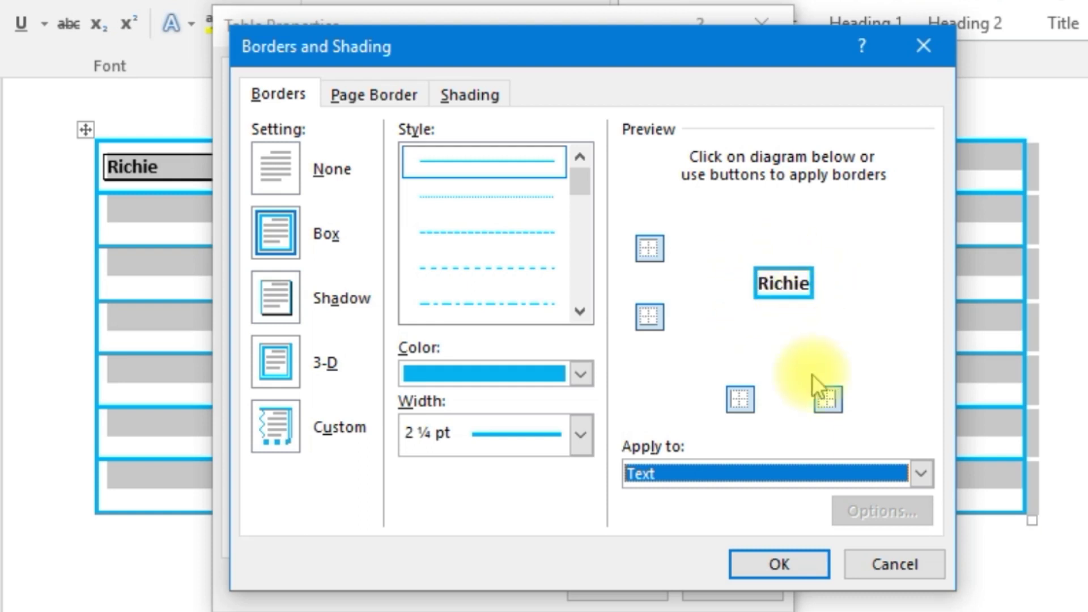
left_click(773, 564)
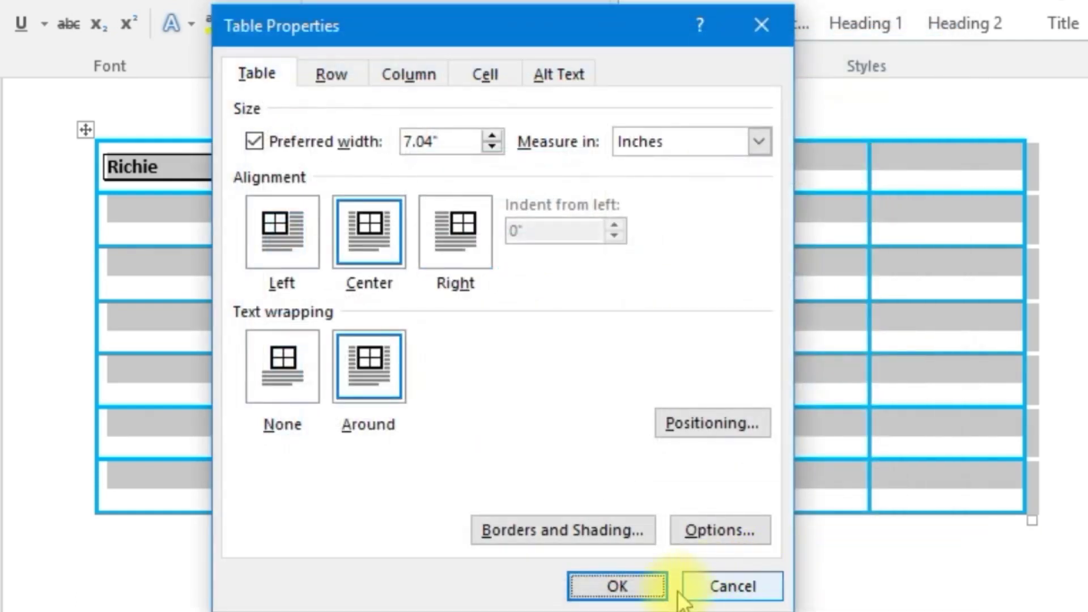
left_click(619, 584)
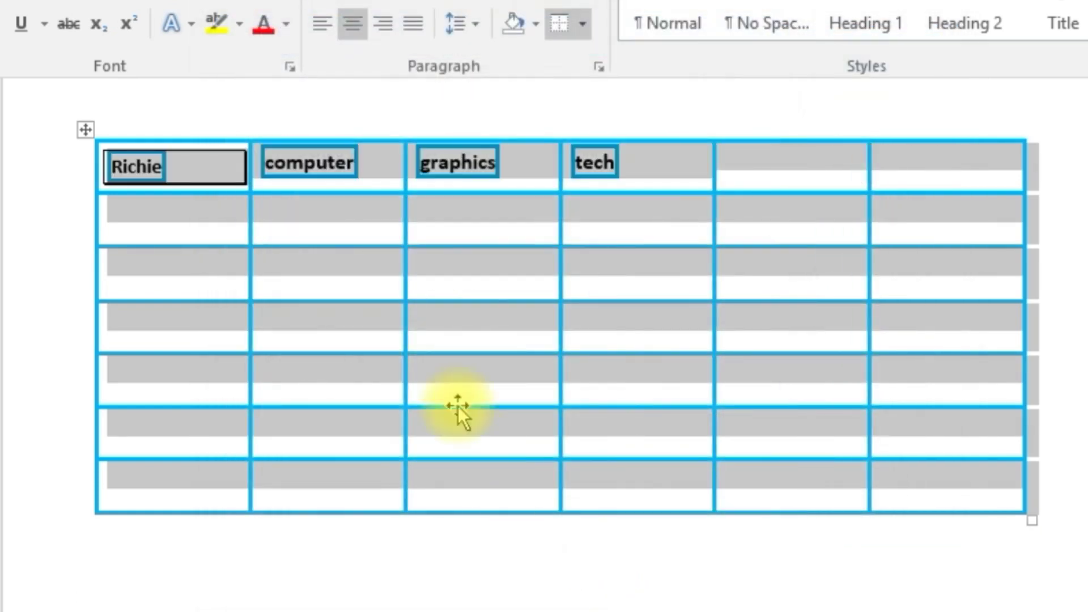
left_click(481, 231)
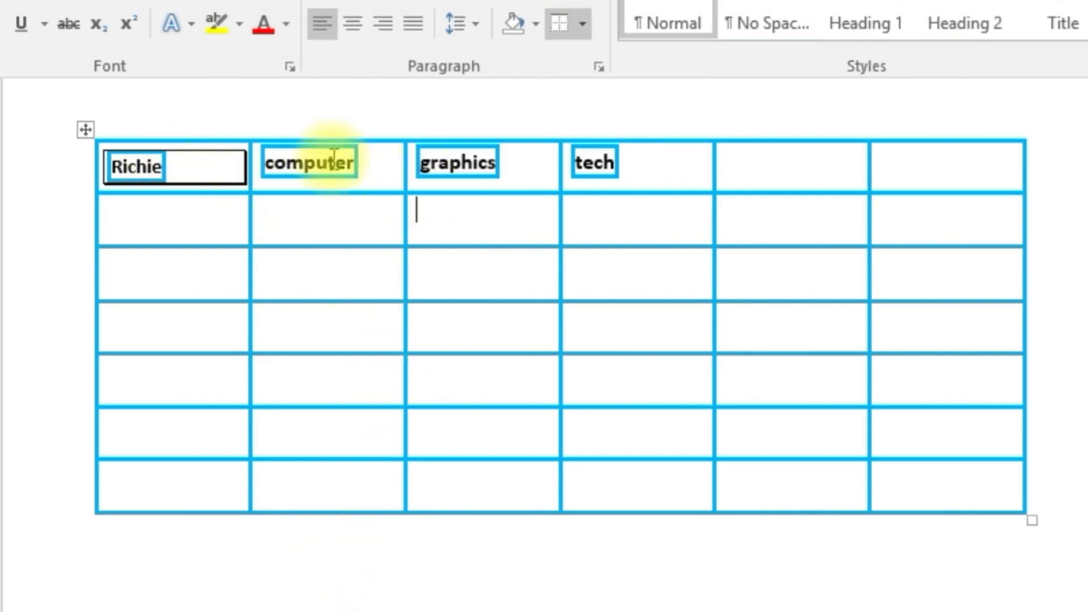
Open the border settings for the whole table and set them to apply to Paragraph after trying Cell.
left_click(85, 127)
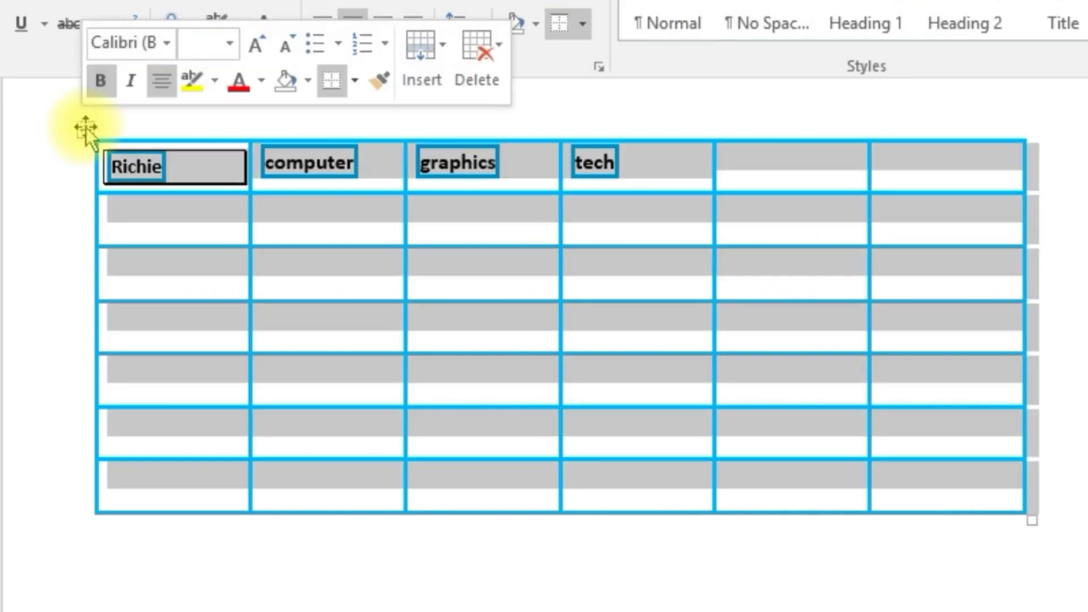
right_click(332, 199)
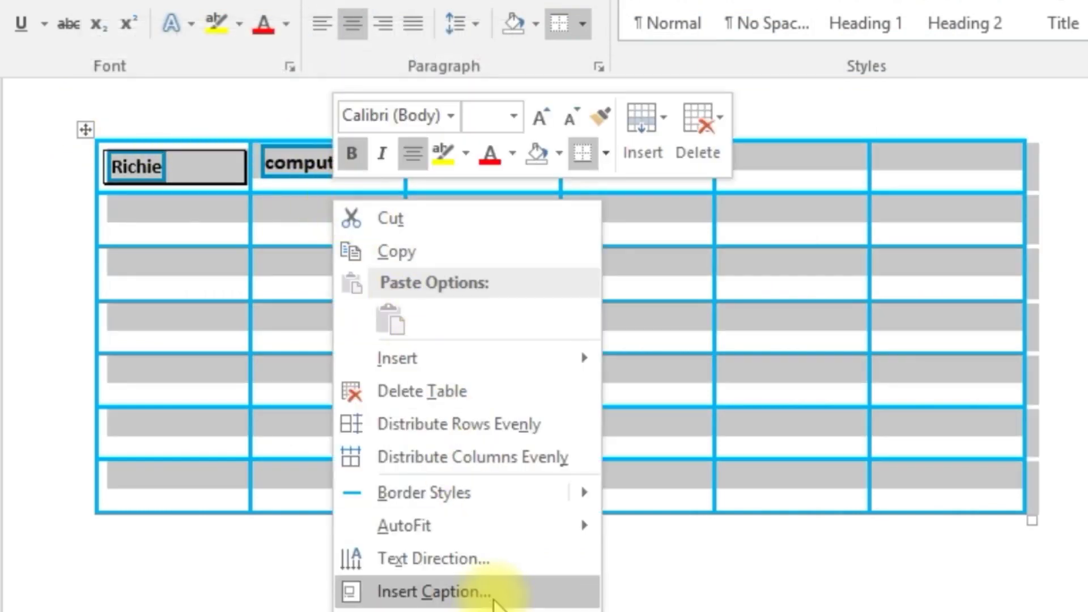
left_click(496, 606)
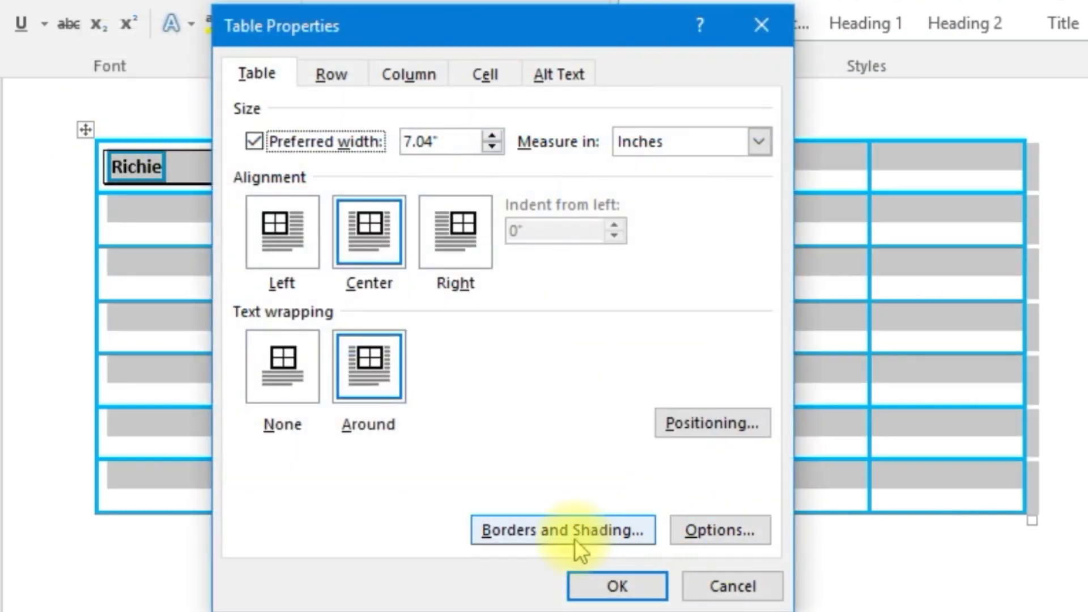
left_click(574, 536)
left_click(920, 474)
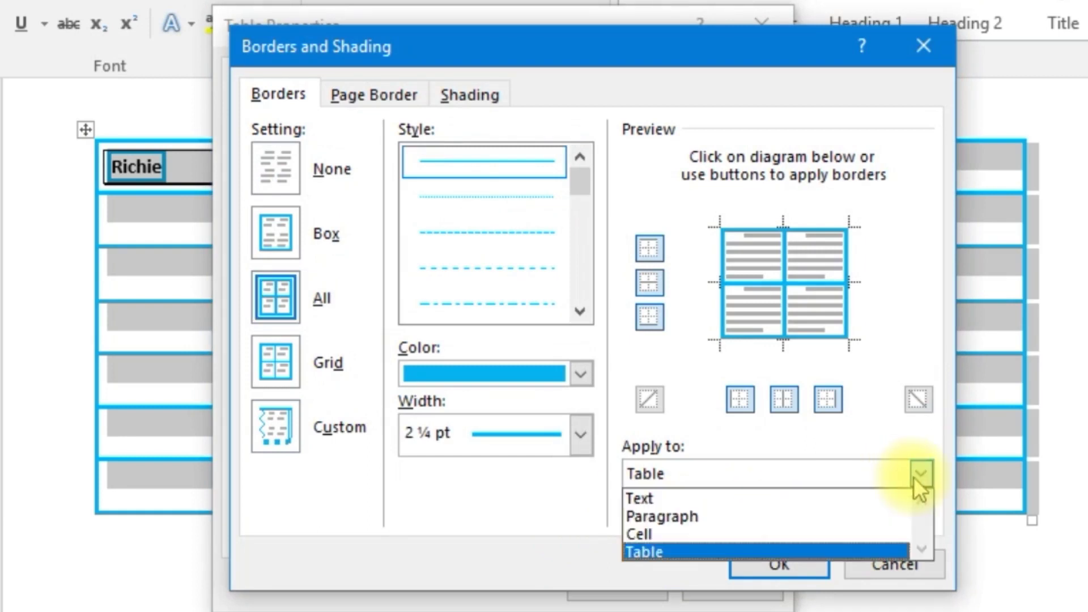
left_click(633, 535)
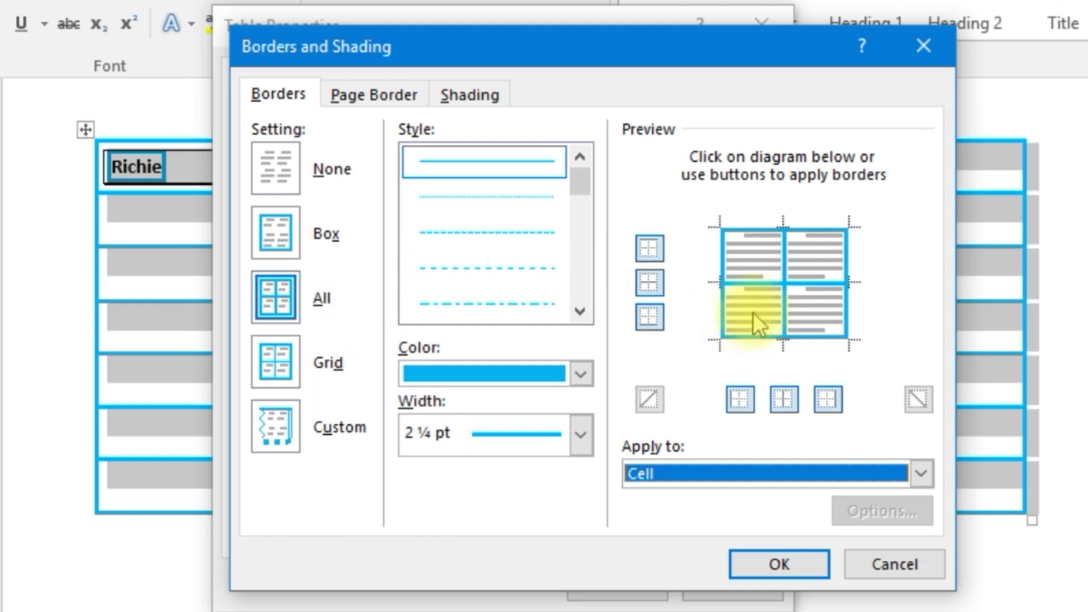
left_click(933, 475)
left_click(756, 510)
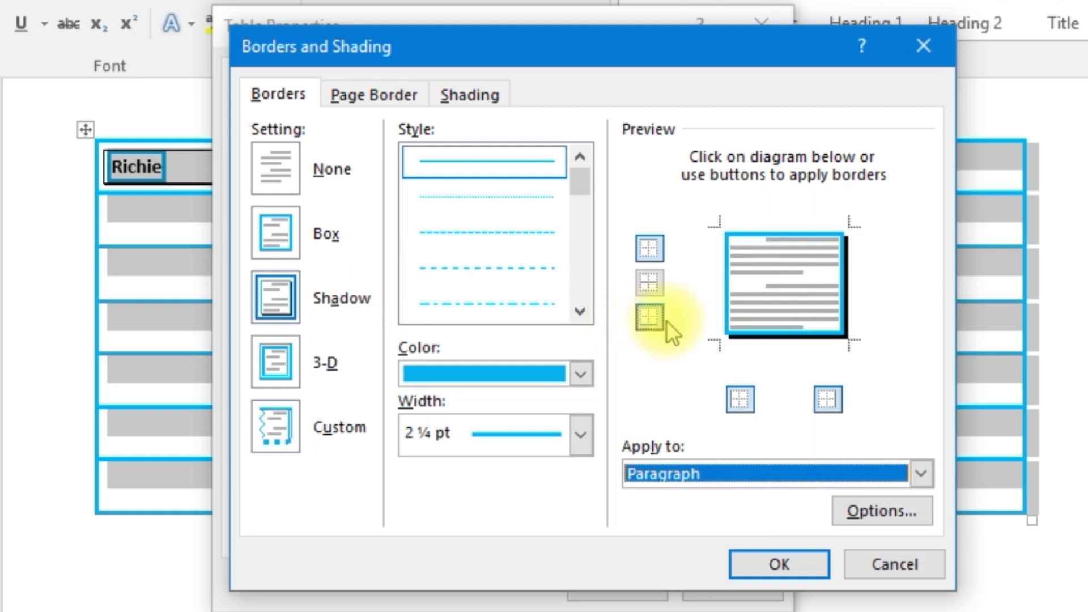
Keep only the left and bottom paragraph borders, apply them to the table, and deselect it.
left_click(829, 336)
left_click(842, 301)
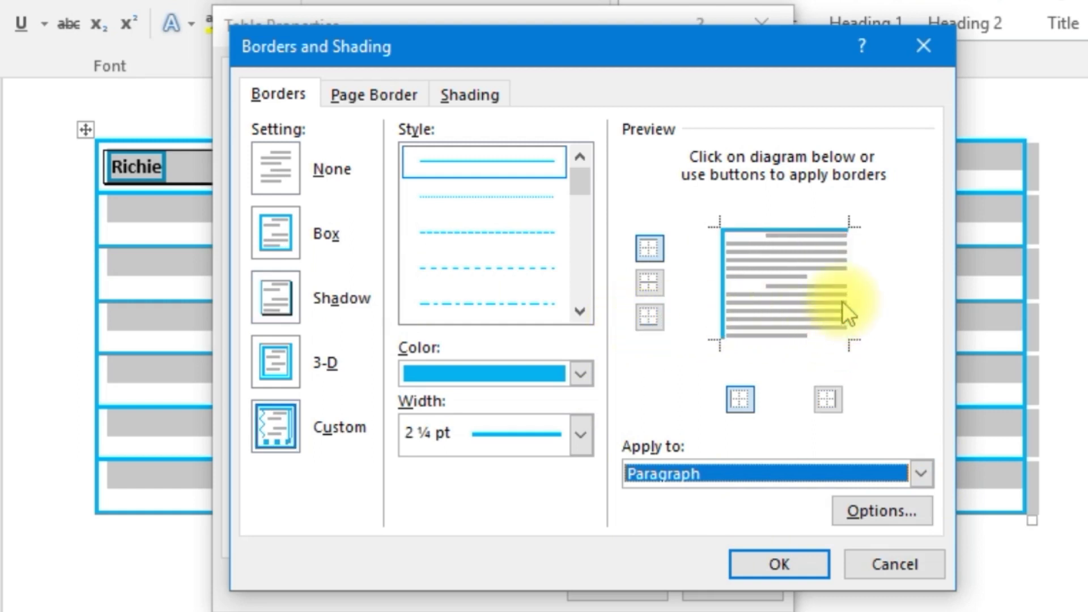
left_click(816, 228)
left_click(756, 339)
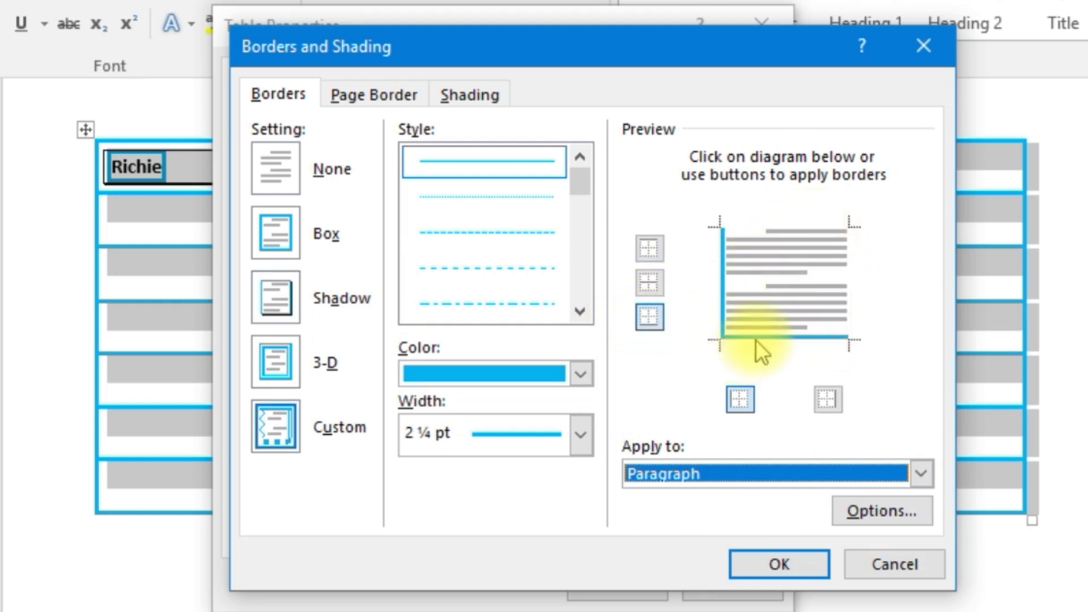
left_click(783, 567)
left_click(612, 582)
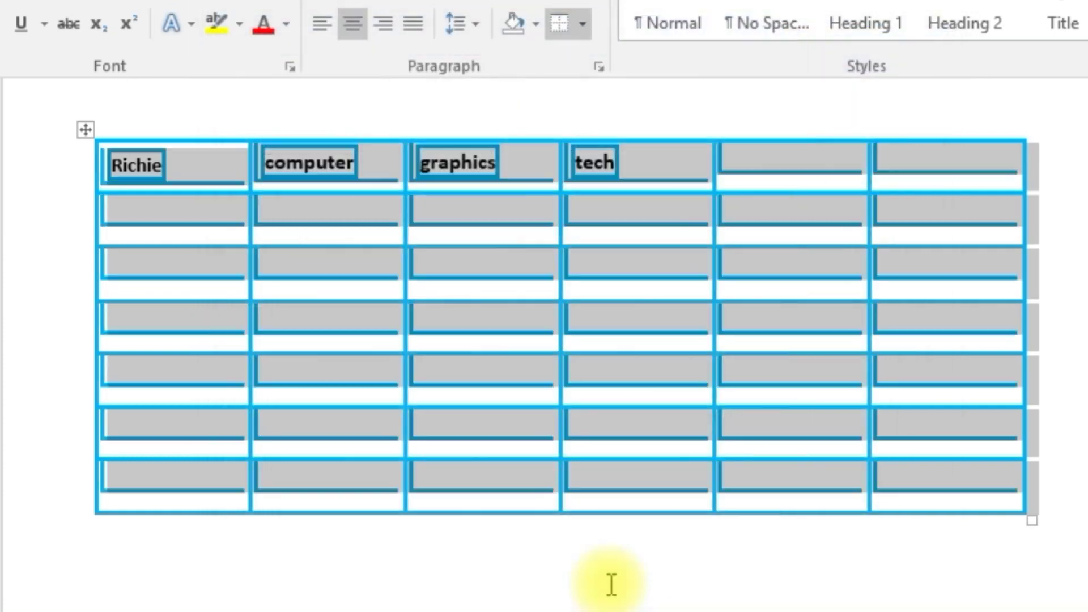
left_click(536, 450)
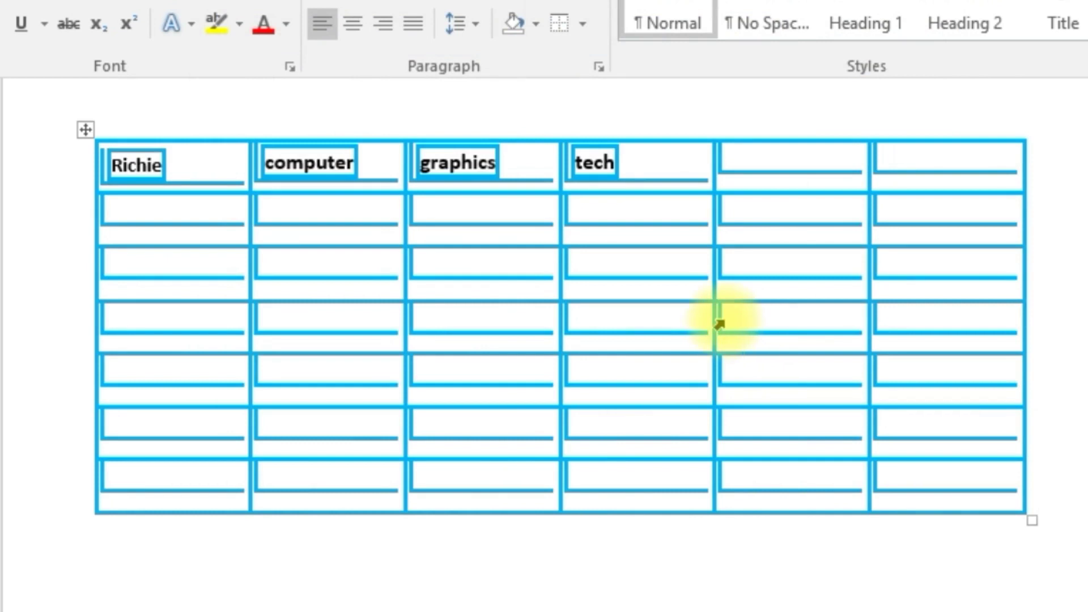
Enter "gbbkbdbkkb" in row 3, column 4, "sagfhfjkgk" in row 4, column 3, and "Kjhl;kvk;jlm;k." in row 5, column 4.
left_click(626, 263)
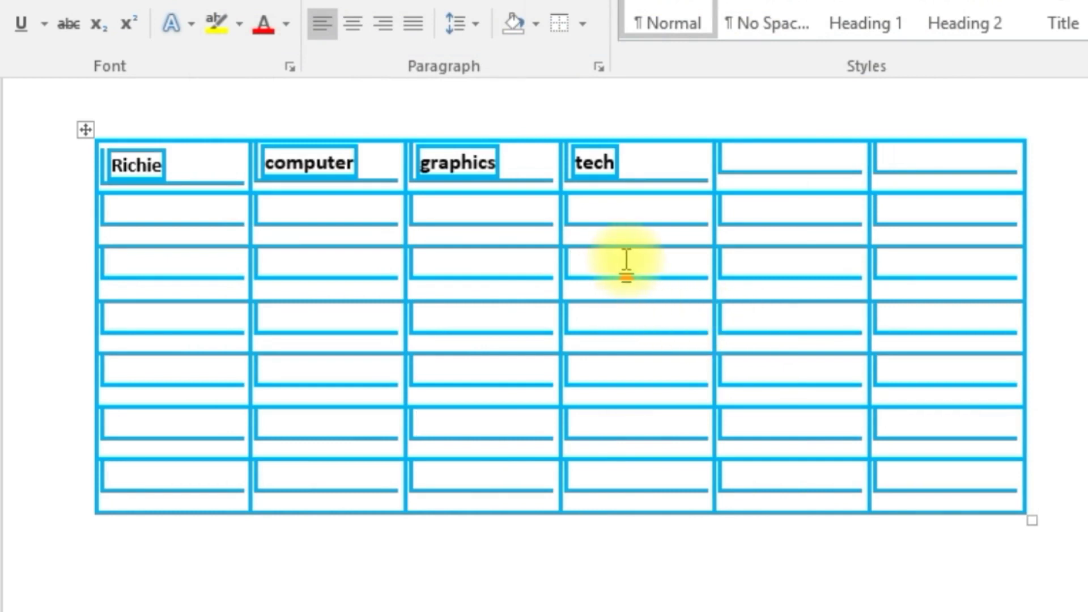
type("gbbkbdbkkb")
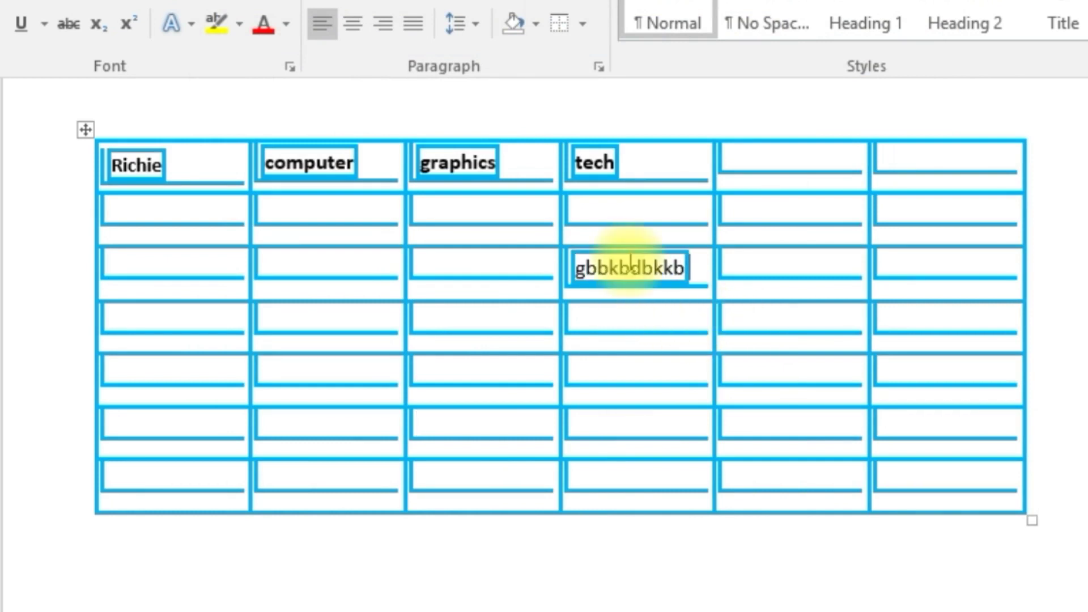
left_click(498, 261)
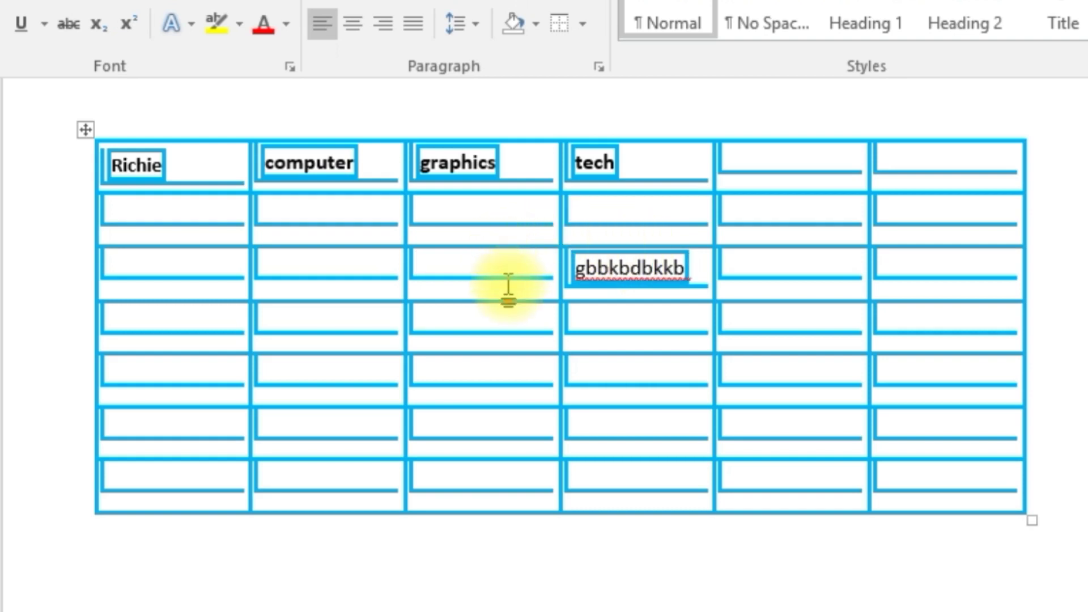
left_click(491, 316)
type("sagfhfjkgk")
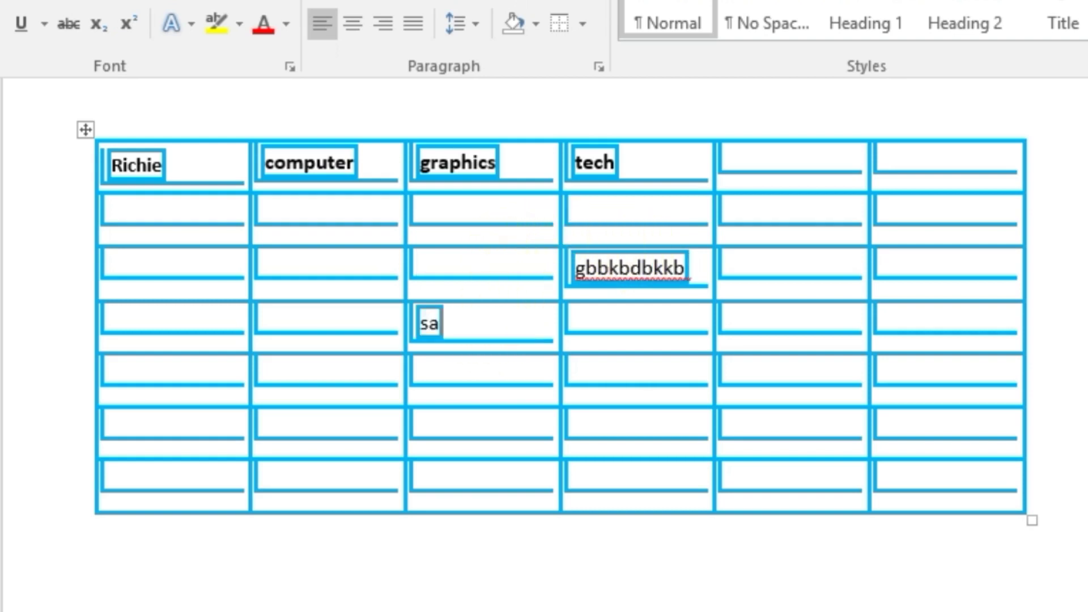
left_click(626, 373)
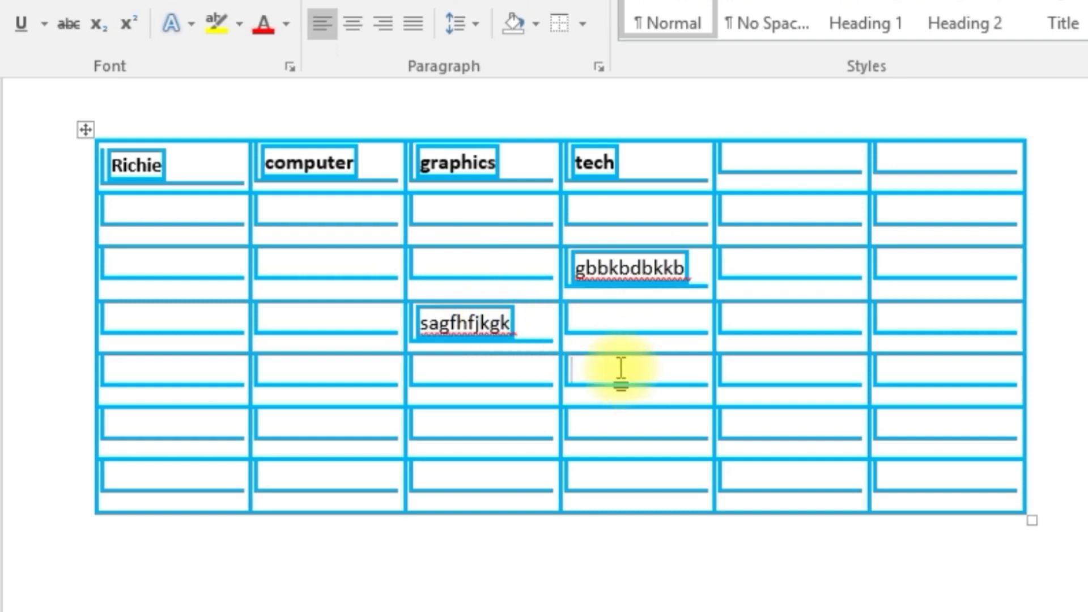
type("Kjhl;kvk;jlm;k.")
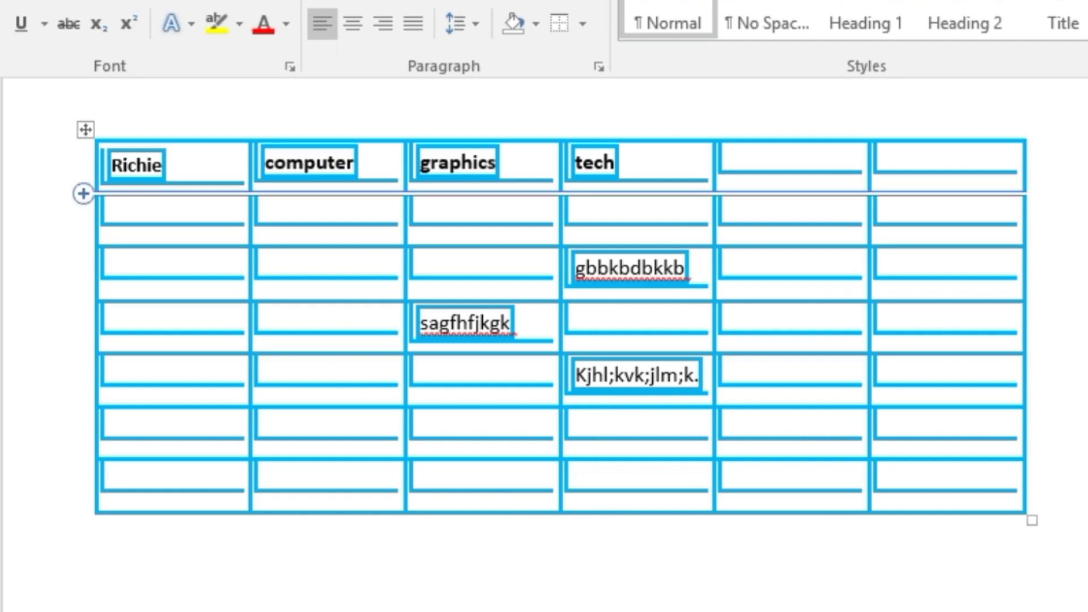
Open the page border settings from the whole table's properties and choose the red apples art for the whole document.
left_click(85, 129)
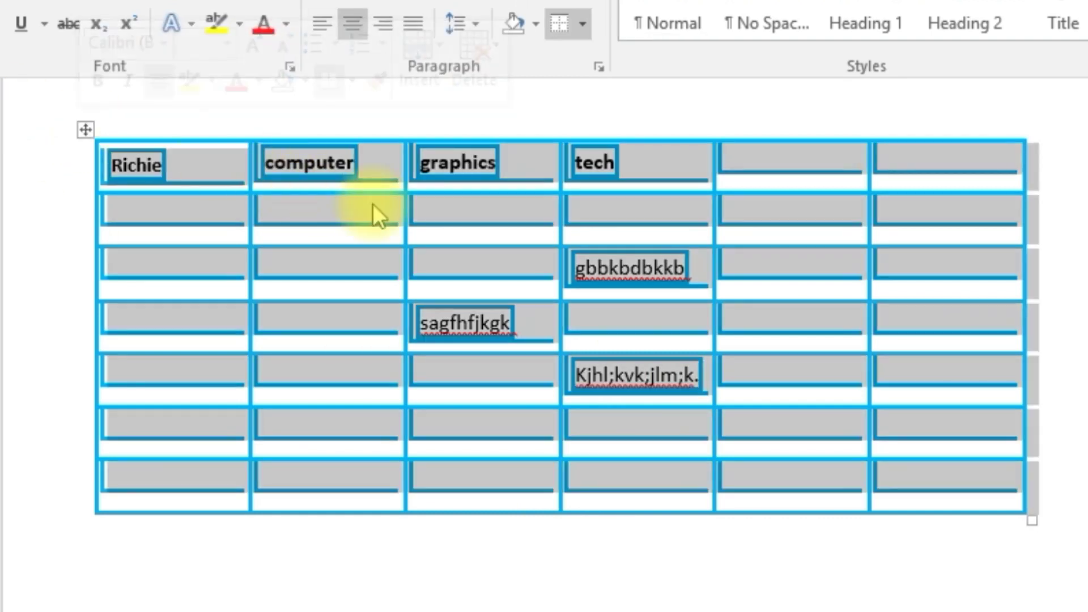
right_click(373, 202)
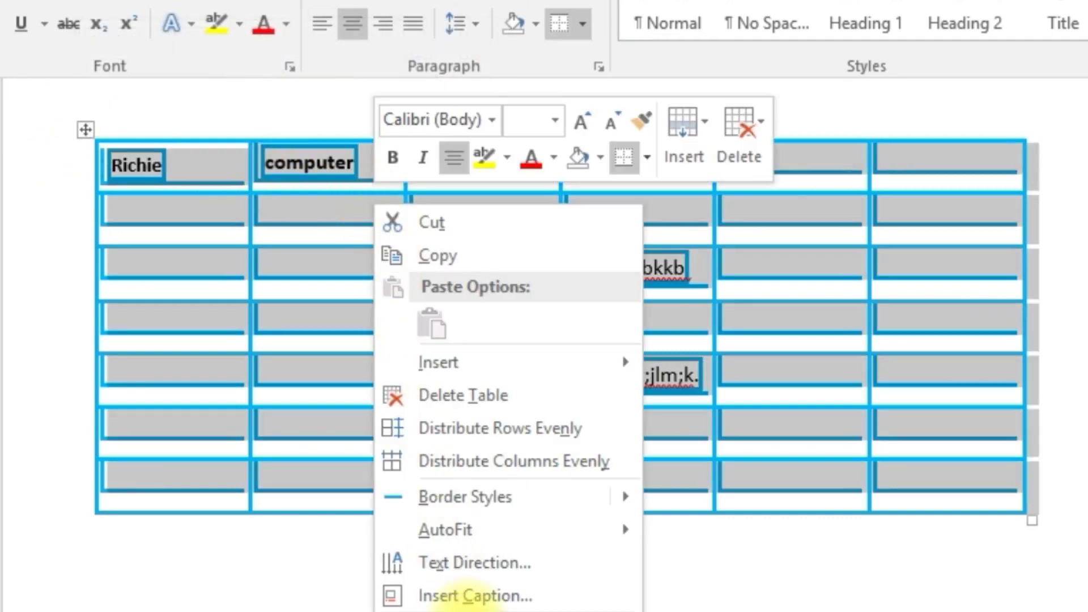
left_click(471, 609)
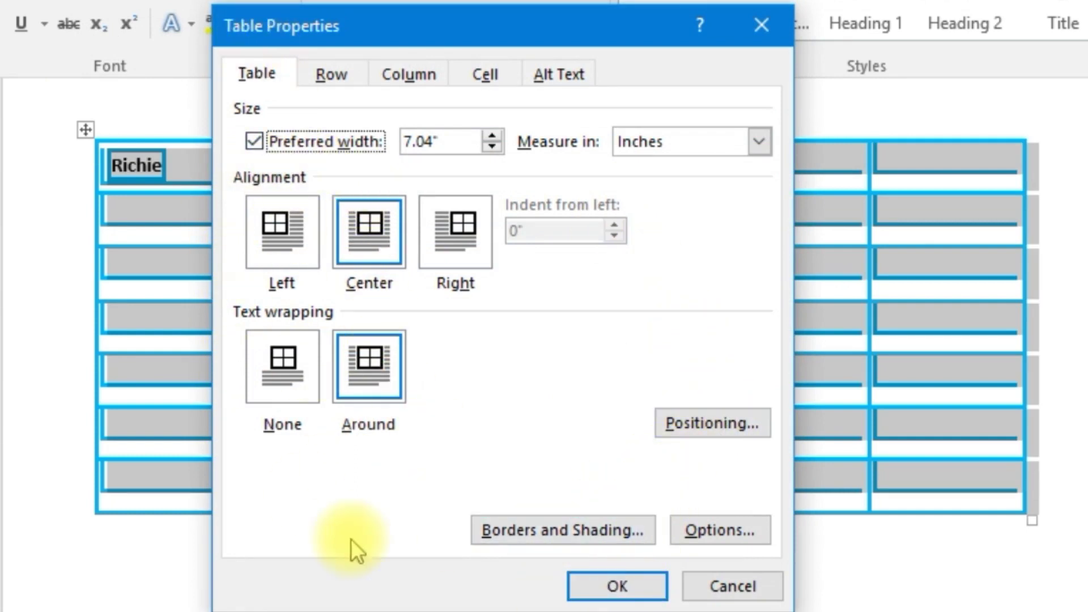
left_click(578, 529)
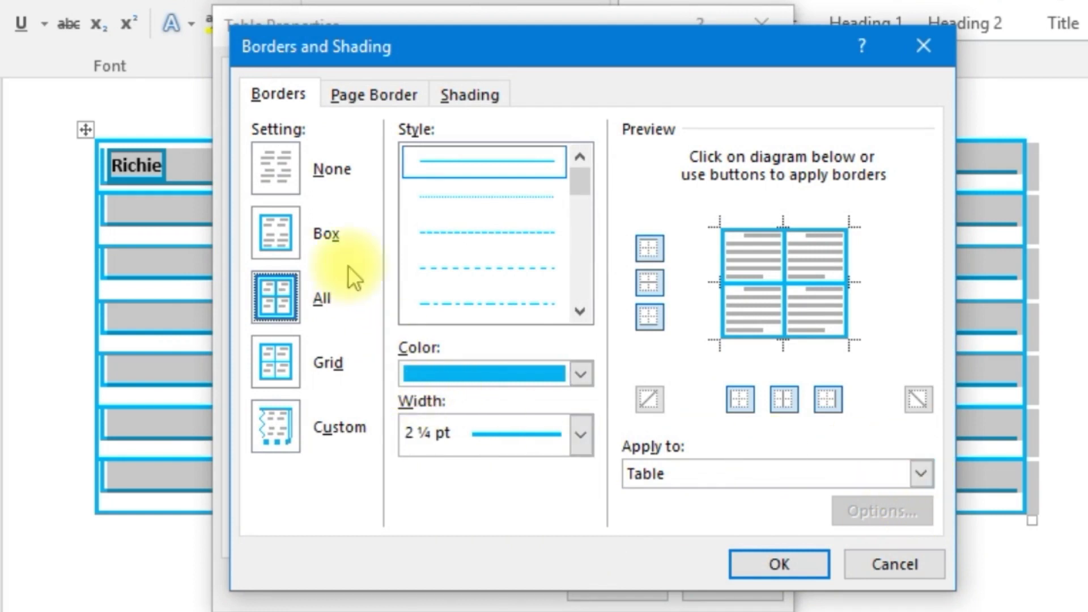
left_click(348, 94)
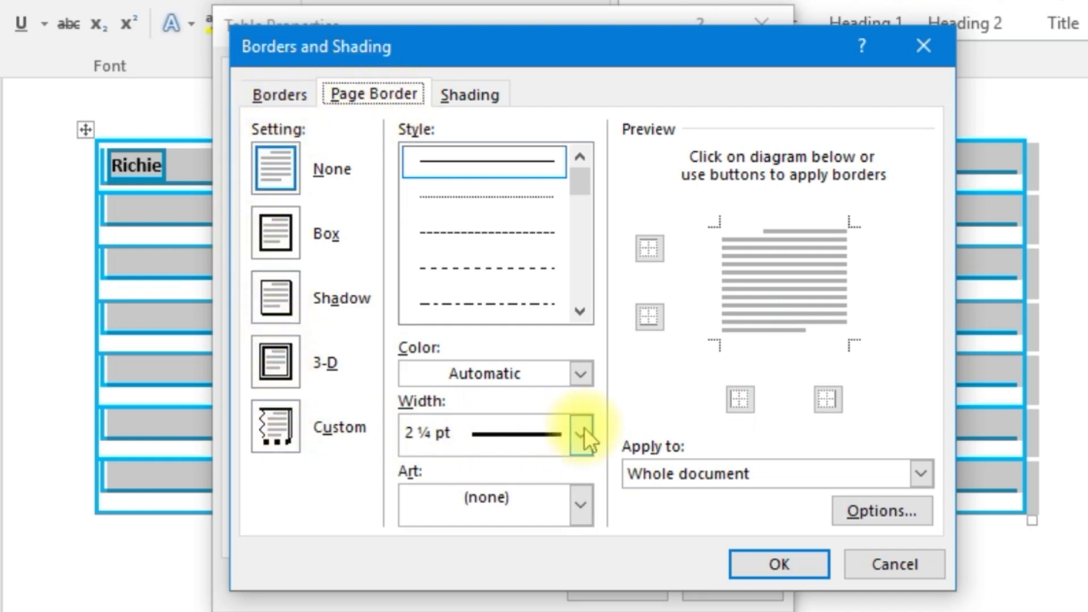
left_click(578, 504)
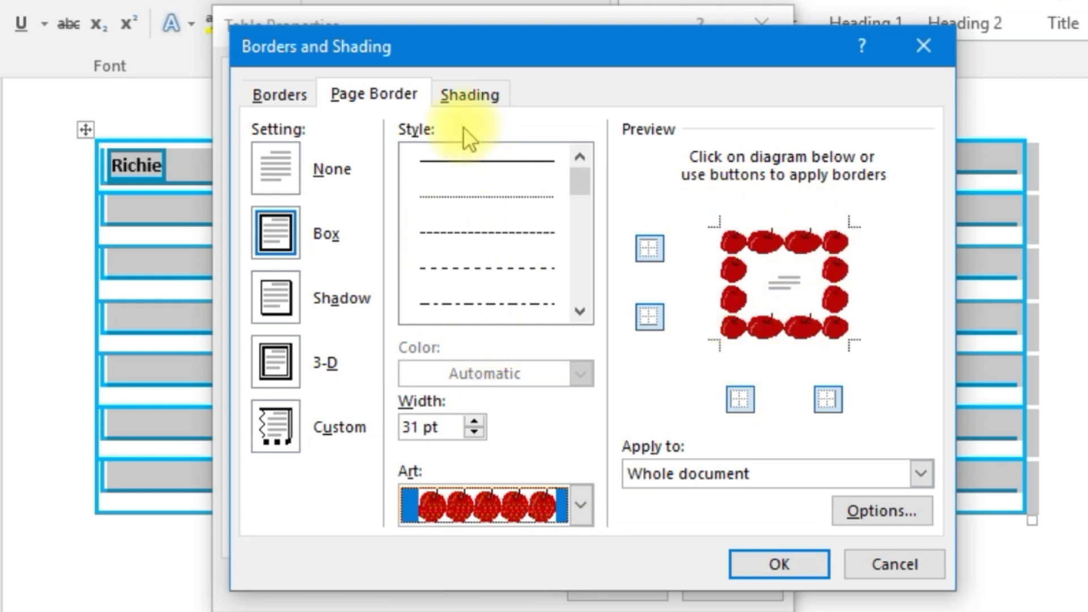
Reduce the width of the apple art page border to 17 pt.
left_click(474, 422)
left_click(473, 433)
left_click(473, 433)
left_click(473, 432)
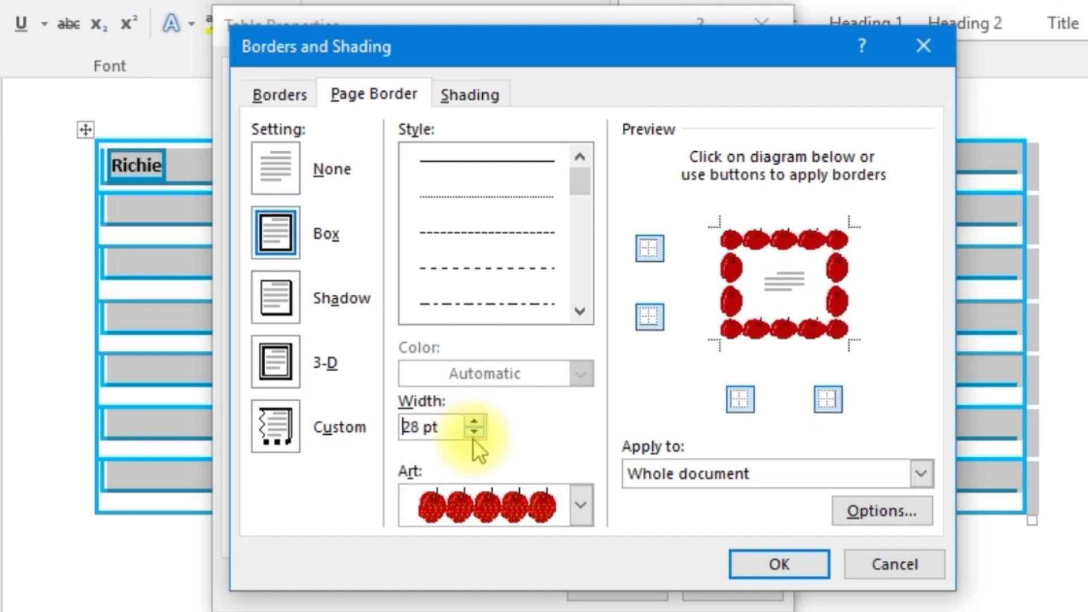
left_click(473, 433)
left_click(474, 432)
left_click(473, 433)
left_click(474, 432)
left_click(474, 433)
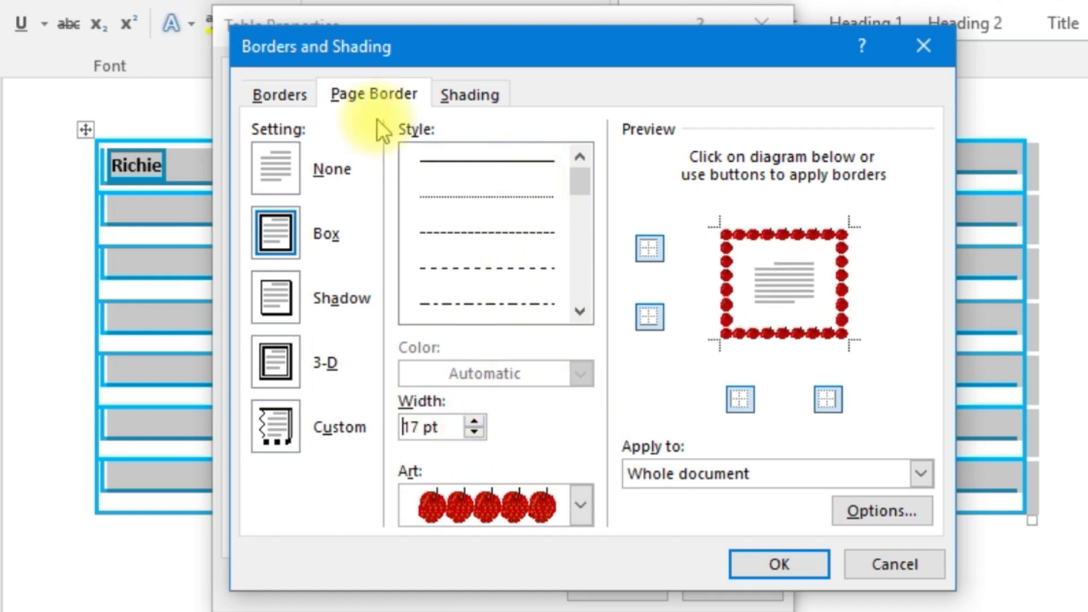
Choose the Dk Trellis pattern style as the shading for the whole table.
left_click(458, 97)
left_click(499, 233)
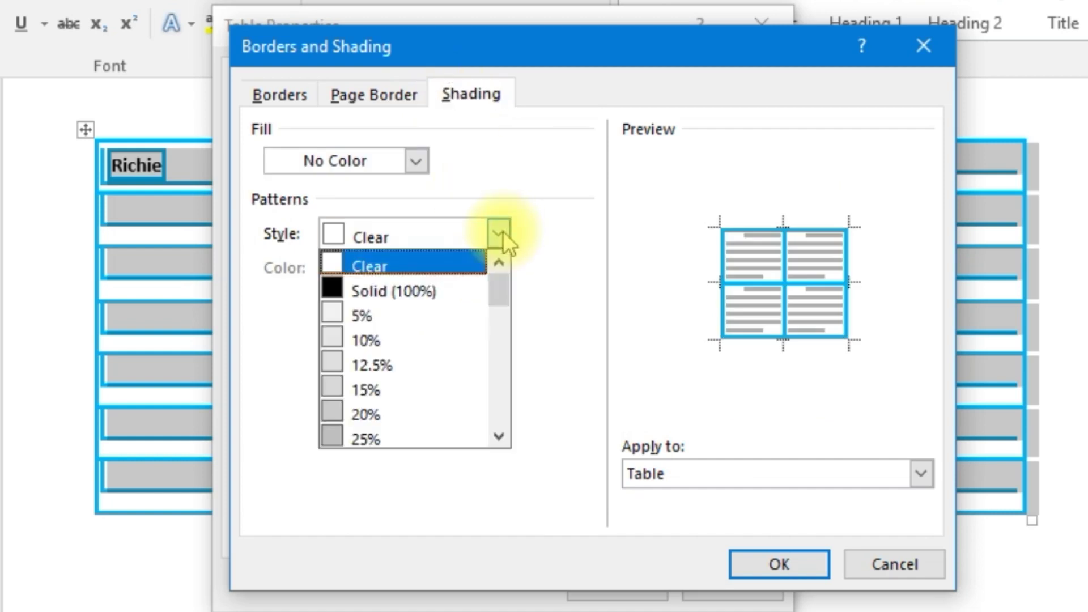
left_click_drag(497, 275, 494, 416)
left_click(360, 290)
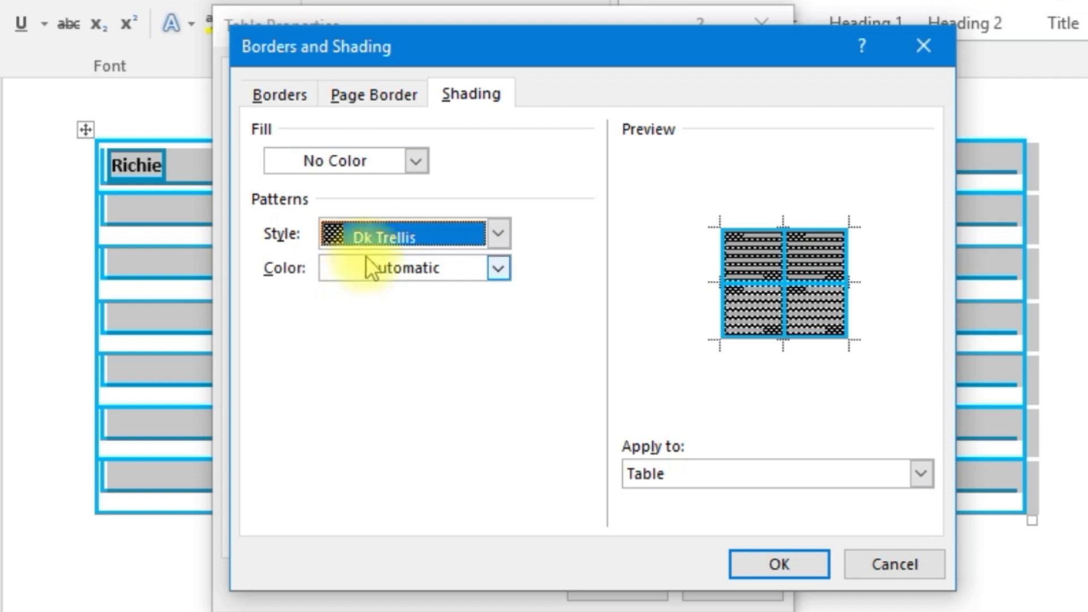
Keep the fill at No Color, color the shading pattern dark orange, and apply the shading together with the page border.
left_click(414, 161)
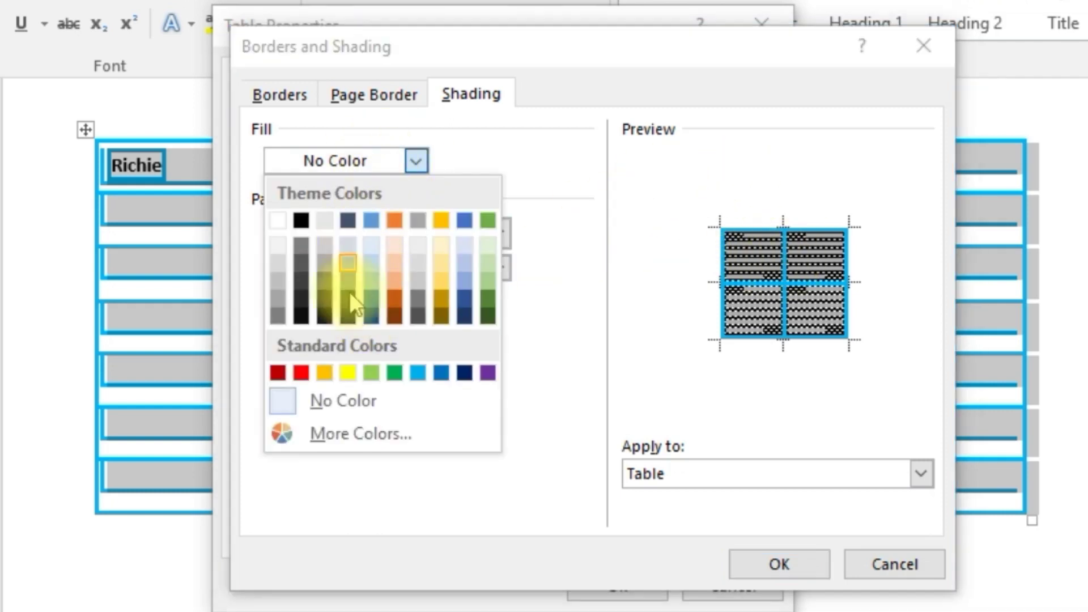
left_click(408, 153)
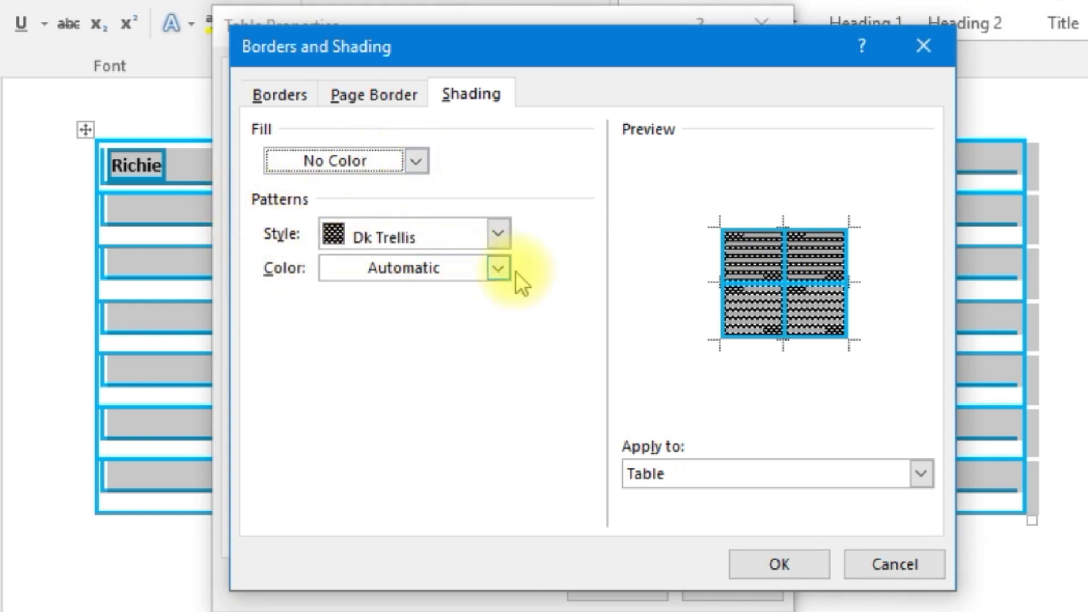
left_click(494, 268)
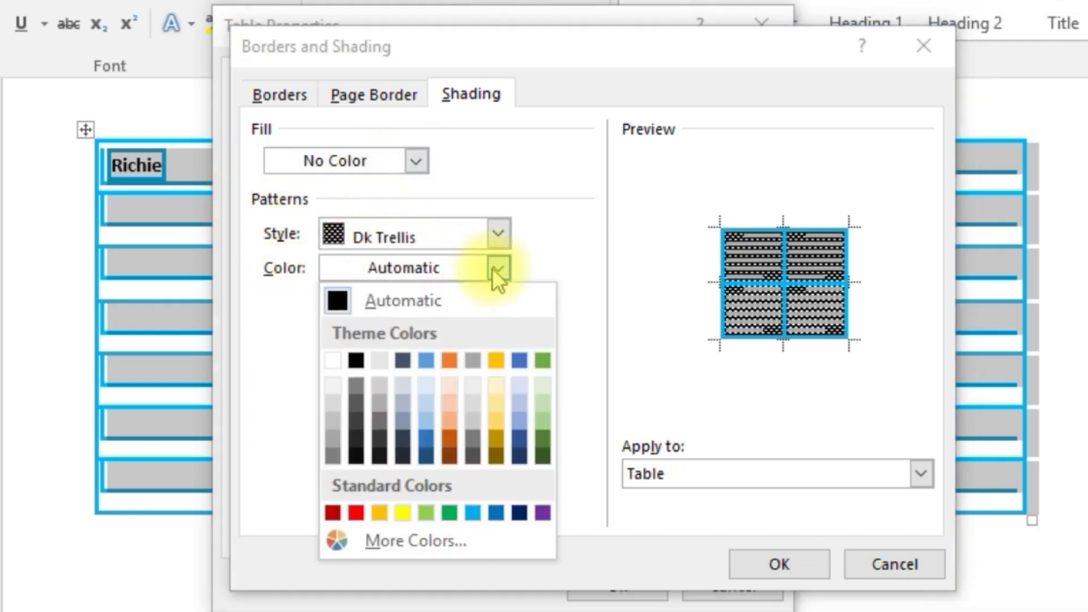
left_click(440, 444)
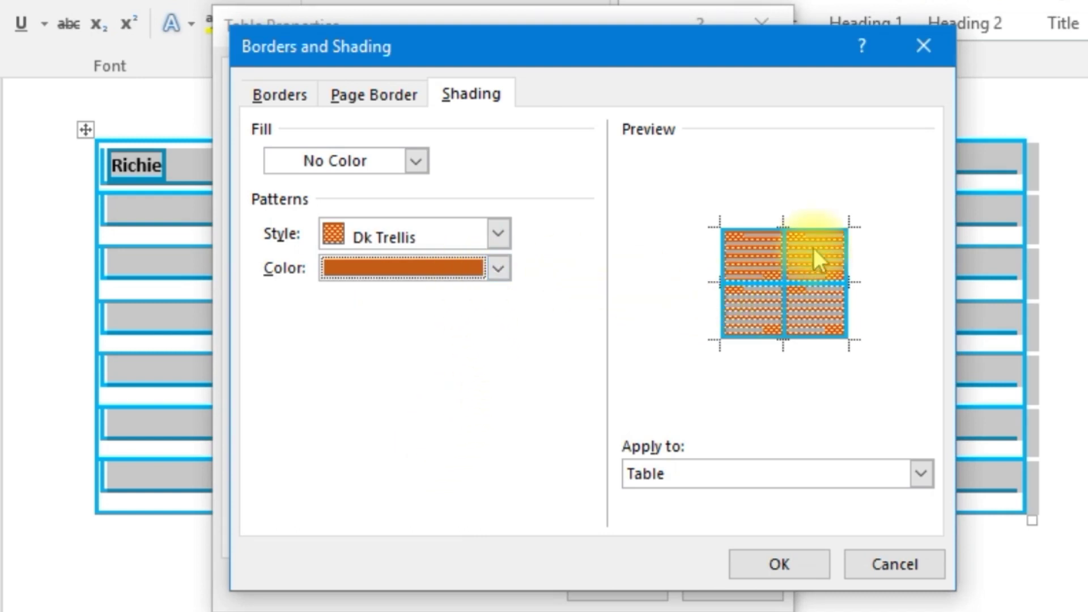
left_click(734, 564)
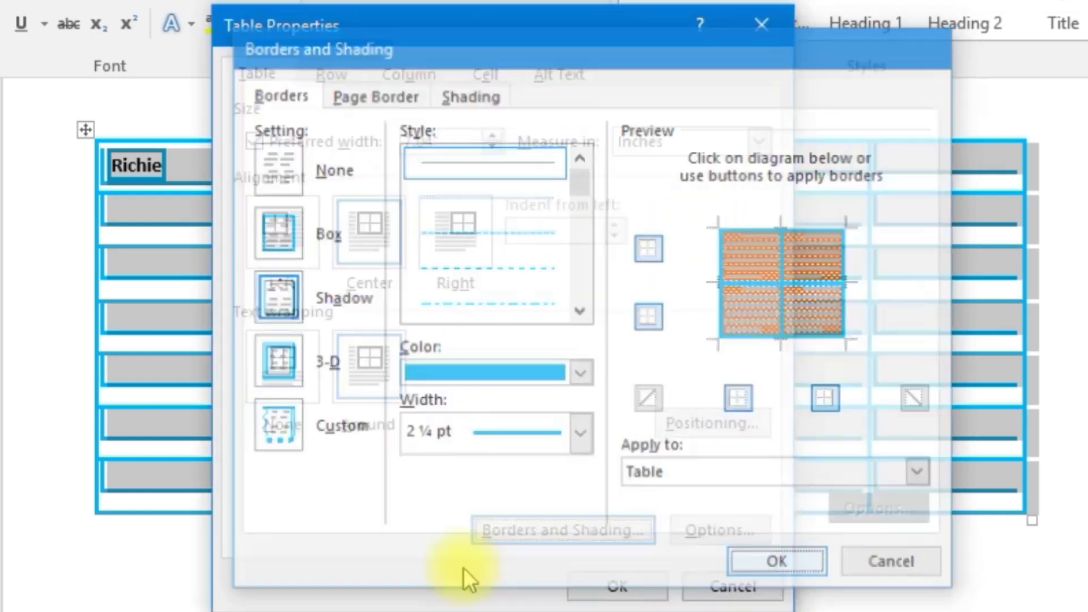
left_click(615, 581)
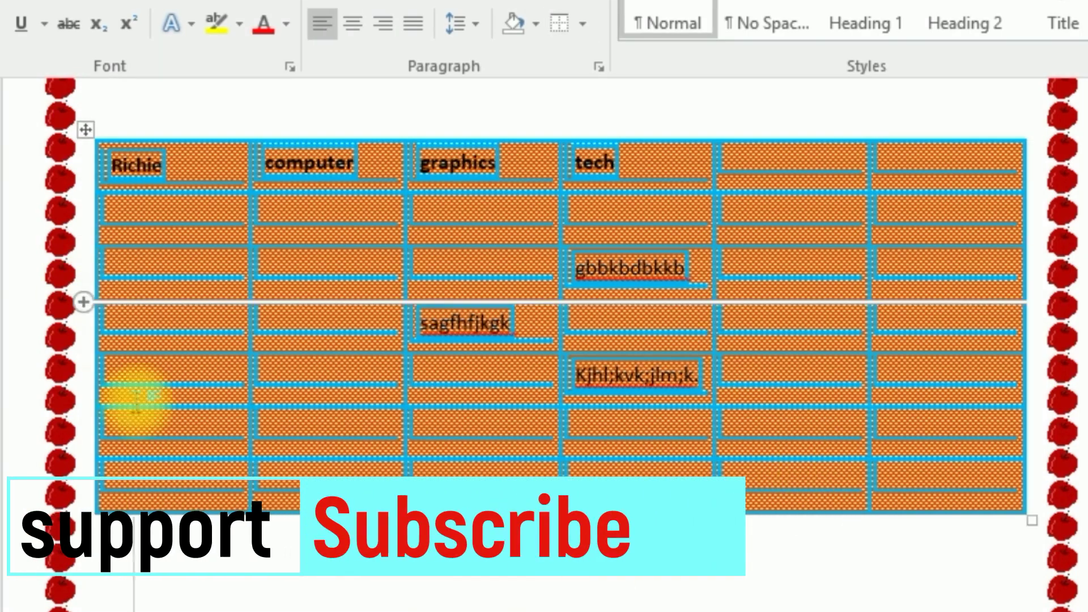
Undo the orange table shading and the red apples page border.
left_click(374, 417)
key("ctrl+a")
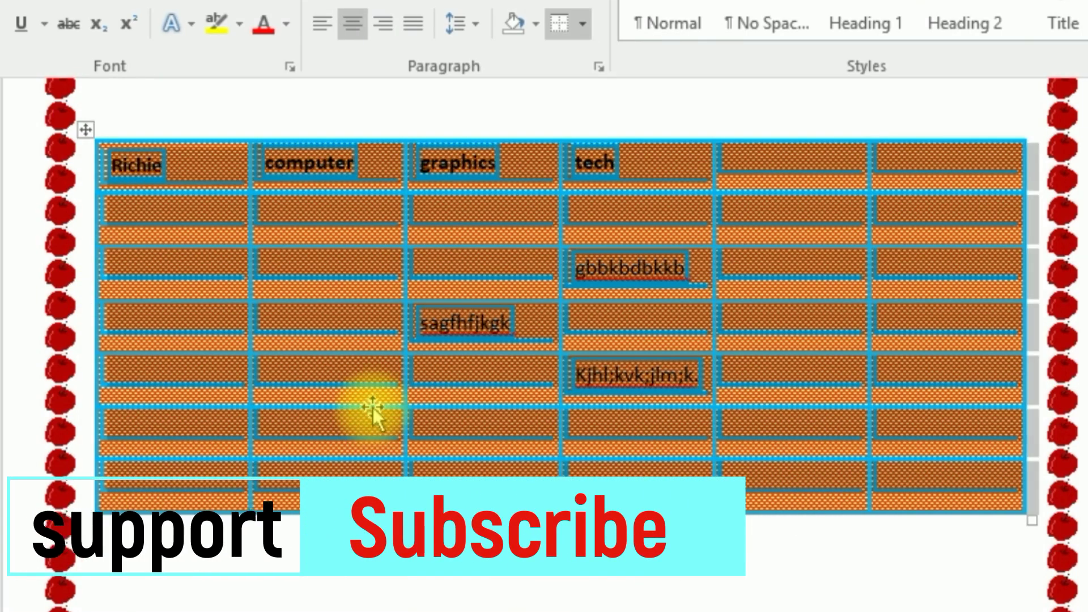
key("ctrl+z")
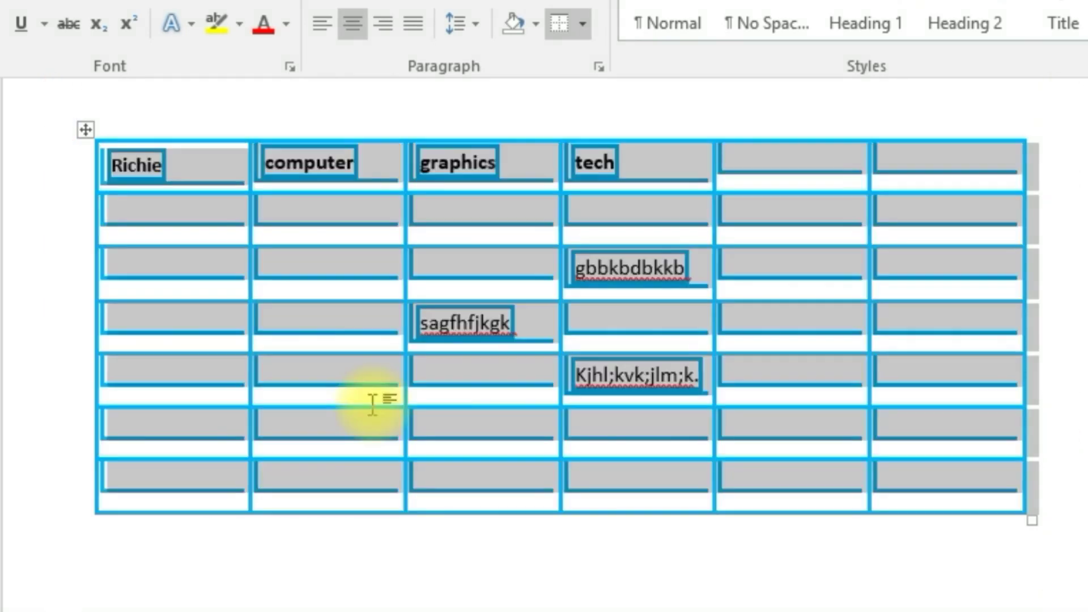
Open the cell settings in the properties of the whole table.
left_click(86, 130)
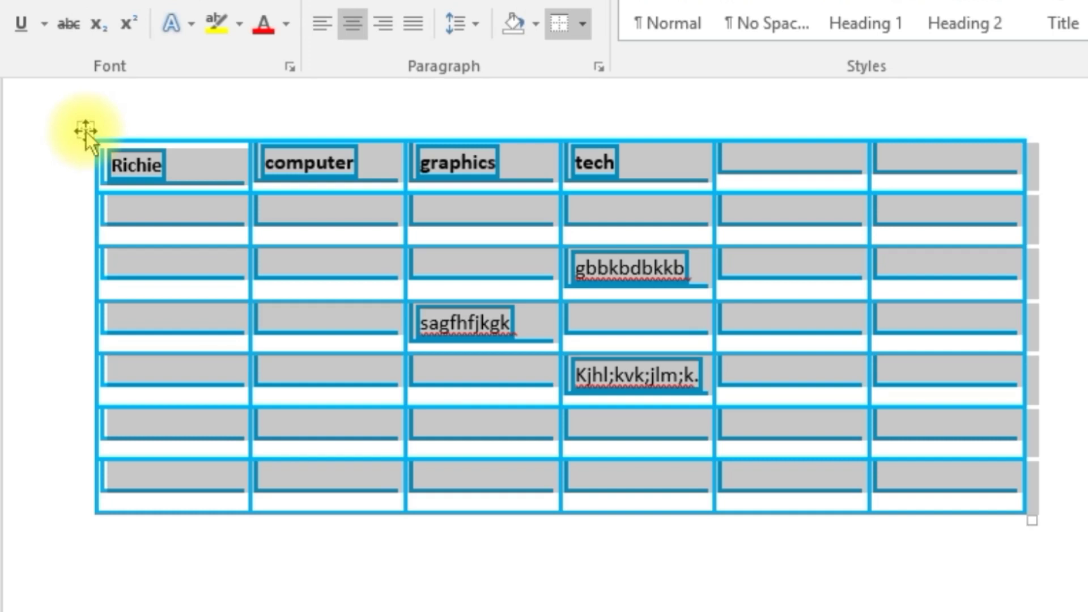
right_click(86, 132)
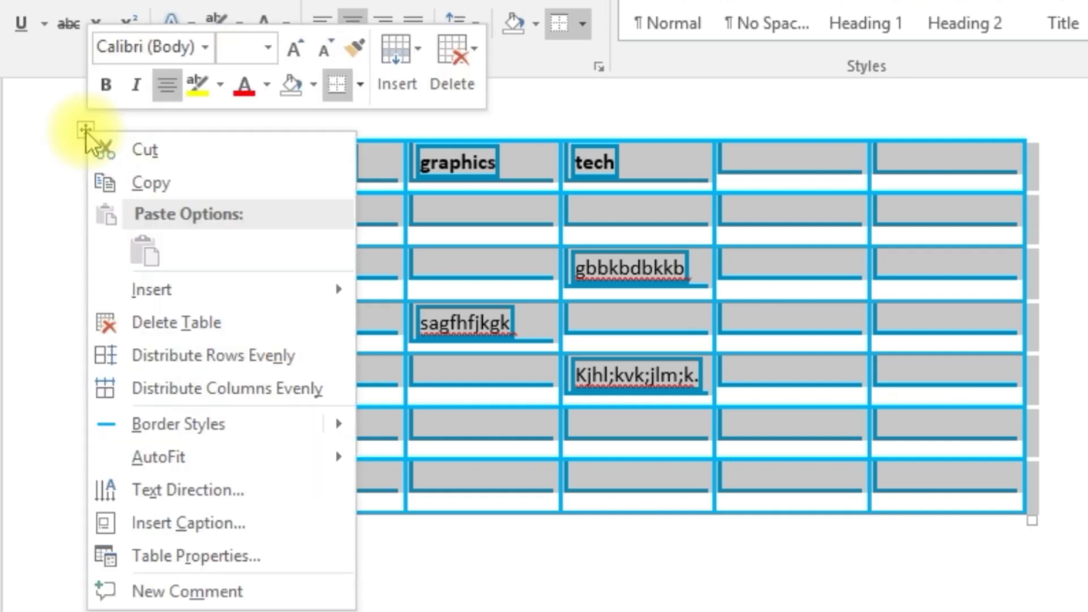
left_click(209, 555)
left_click_drag(396, 32, 398, 0)
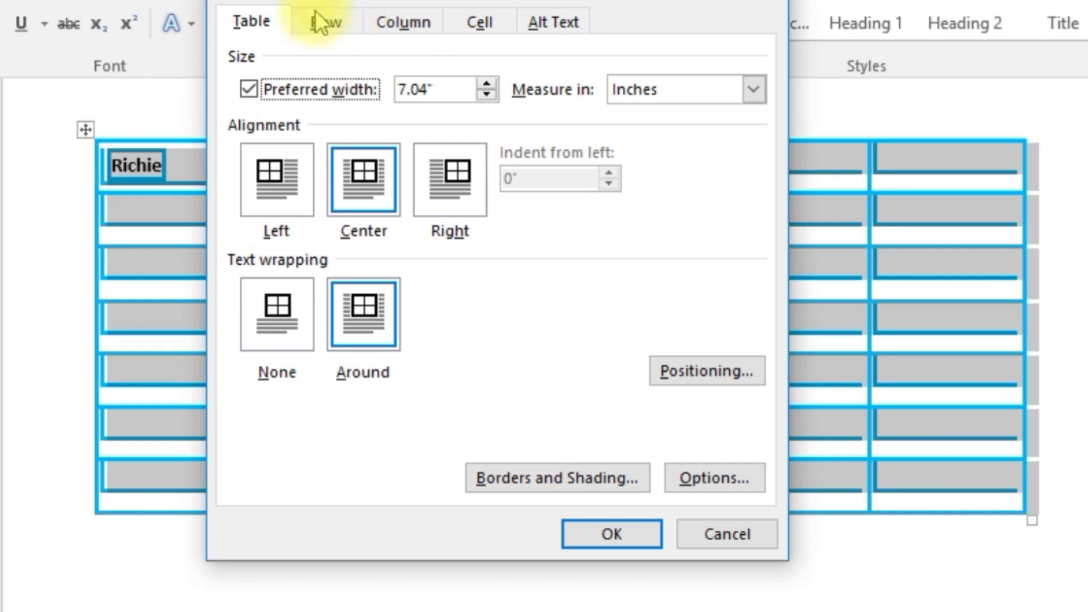
left_click(478, 20)
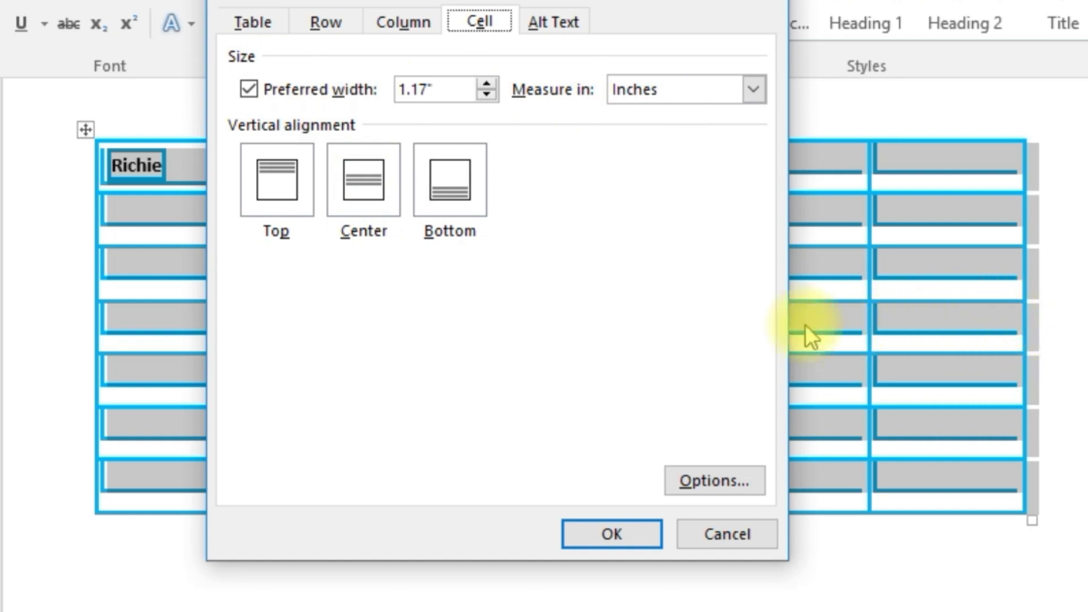
Set the preferred width of the table's cells to 2.5 inches, apply it, and deselect the table.
left_click(250, 89)
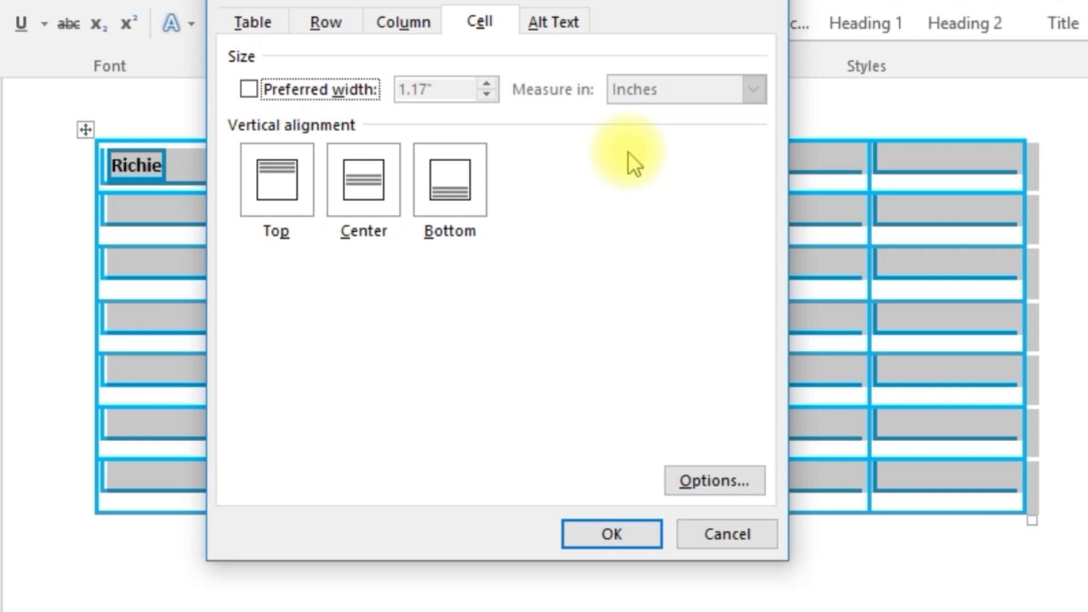
left_click(247, 92)
left_click(486, 85)
left_click(486, 85)
left_click(486, 85)
left_click(486, 85)
left_click(486, 84)
left_click(486, 84)
left_click(485, 84)
left_click(485, 85)
left_click(486, 85)
left_click(486, 84)
left_click(485, 84)
left_click(485, 84)
left_click(484, 83)
left_click(485, 83)
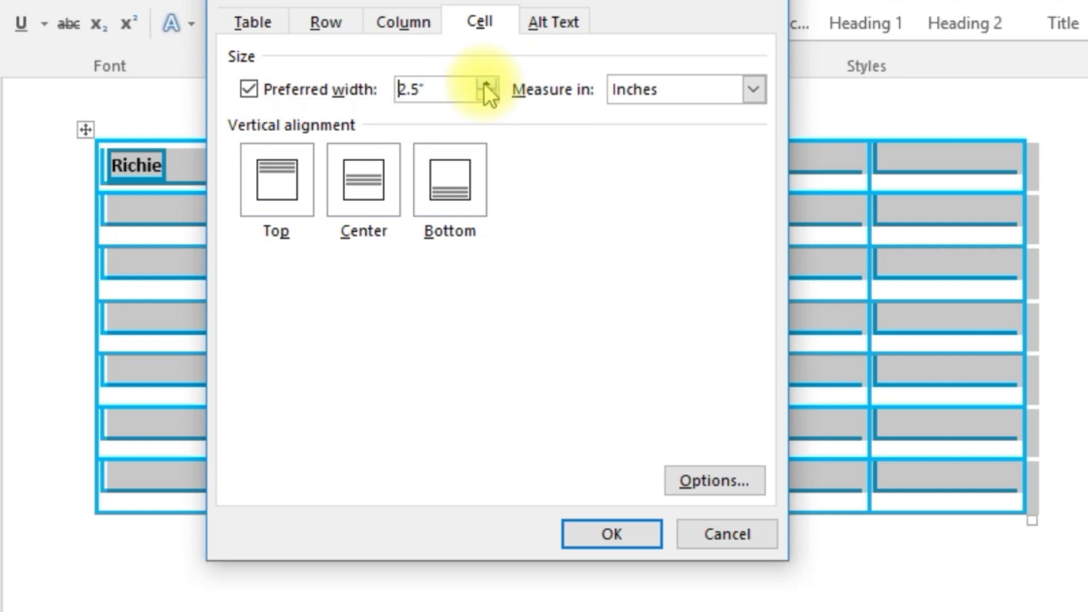
left_click(638, 537)
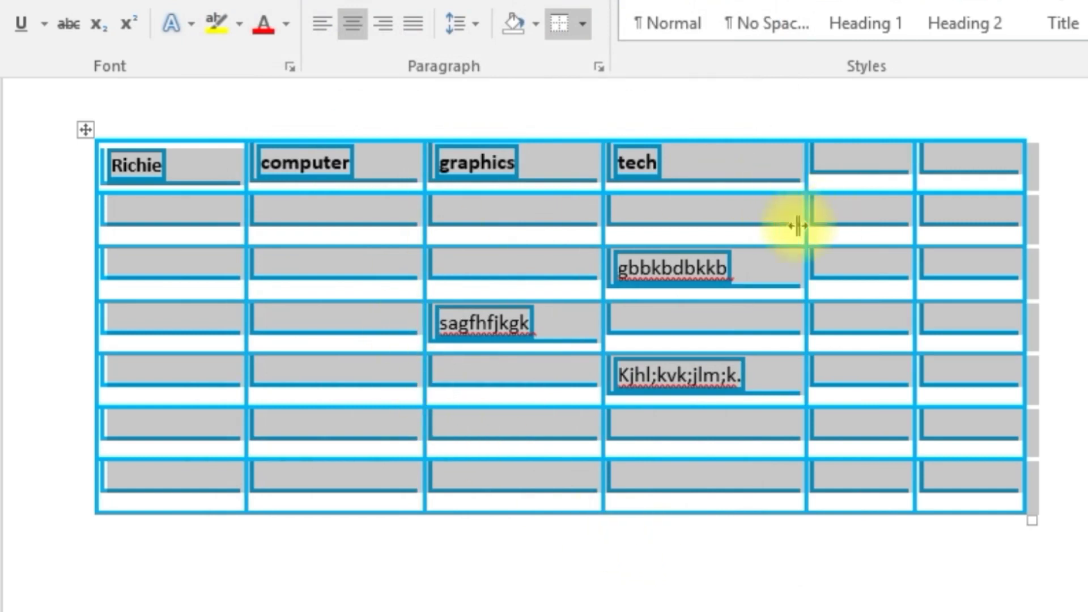
left_click(699, 172)
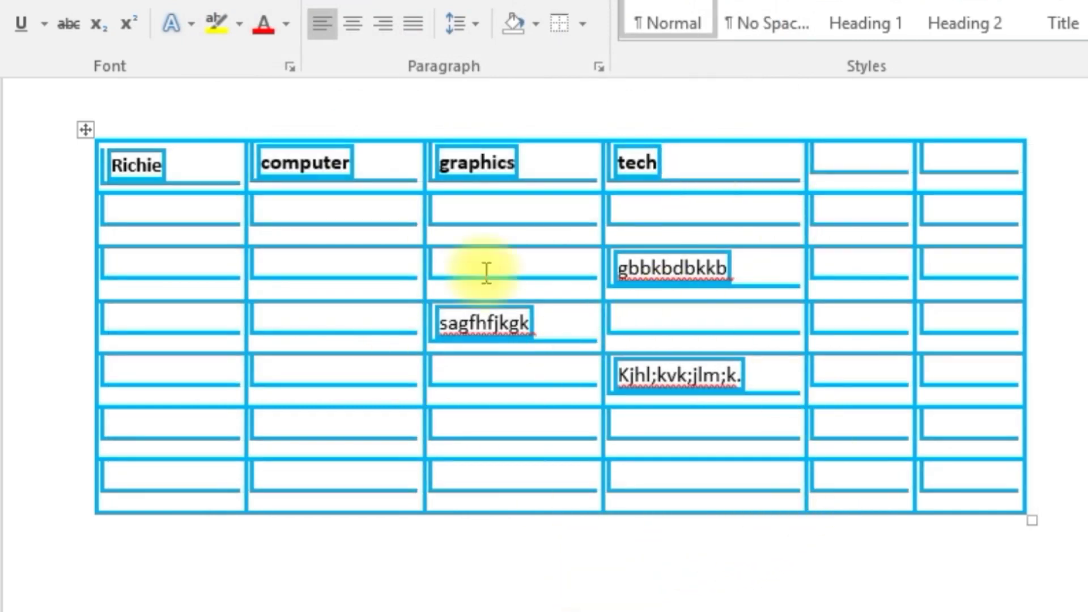
Examine the cell margin and text options for the whole table, and close the table properties without changing anything.
left_click(86, 129)
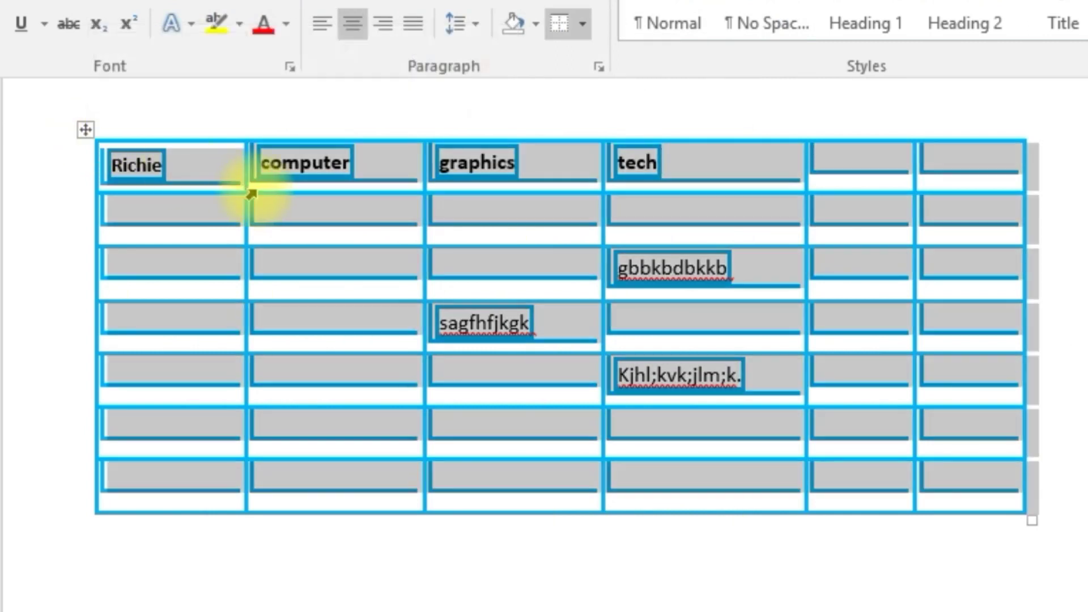
right_click(251, 190)
left_click(366, 607)
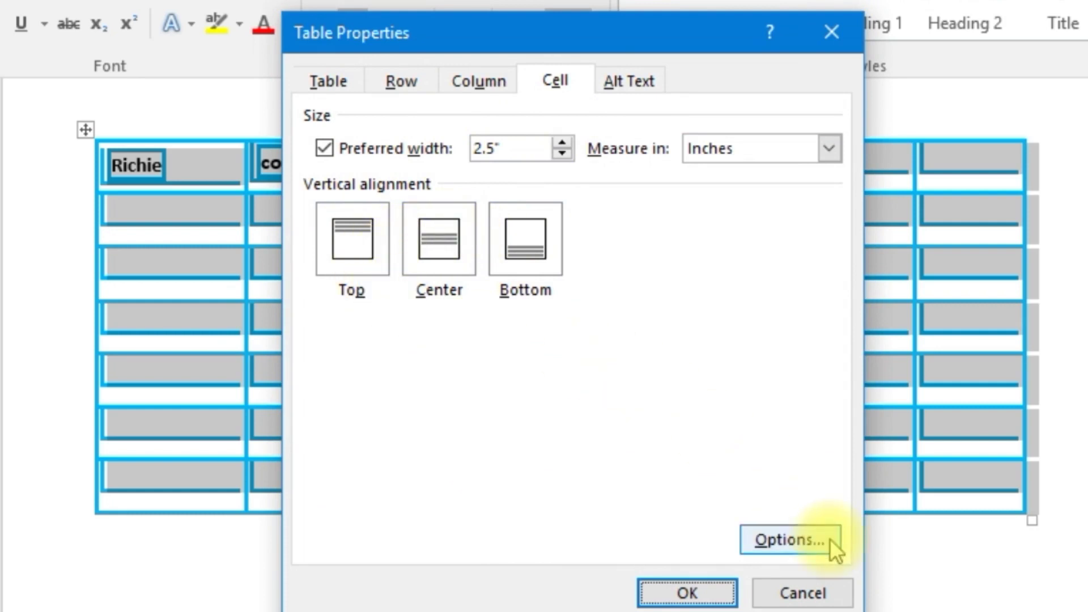
left_click(805, 542)
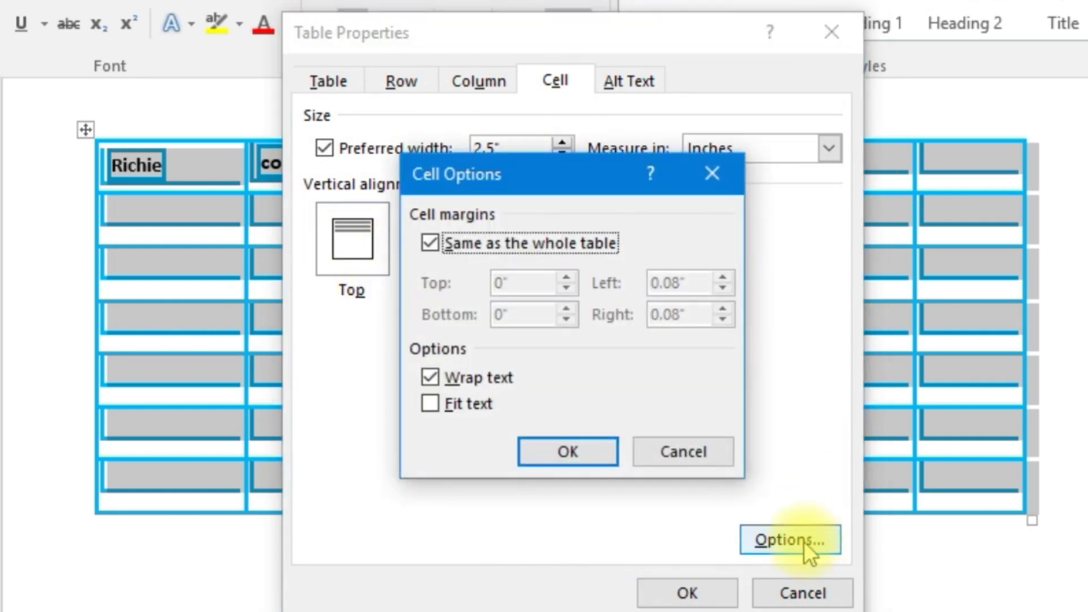
left_click_drag(580, 179, 607, 144)
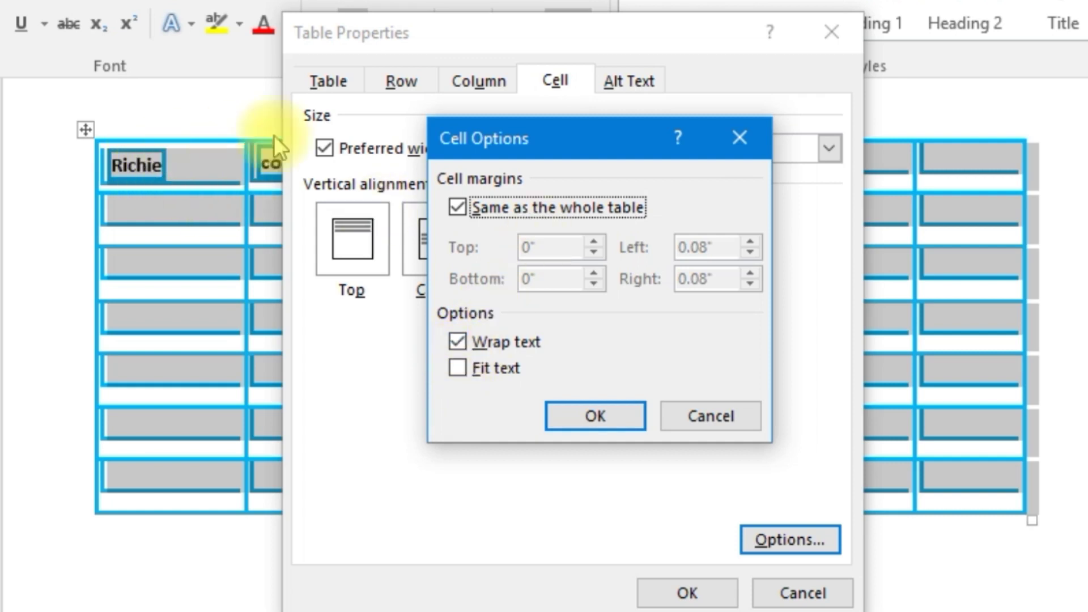
left_click(502, 17)
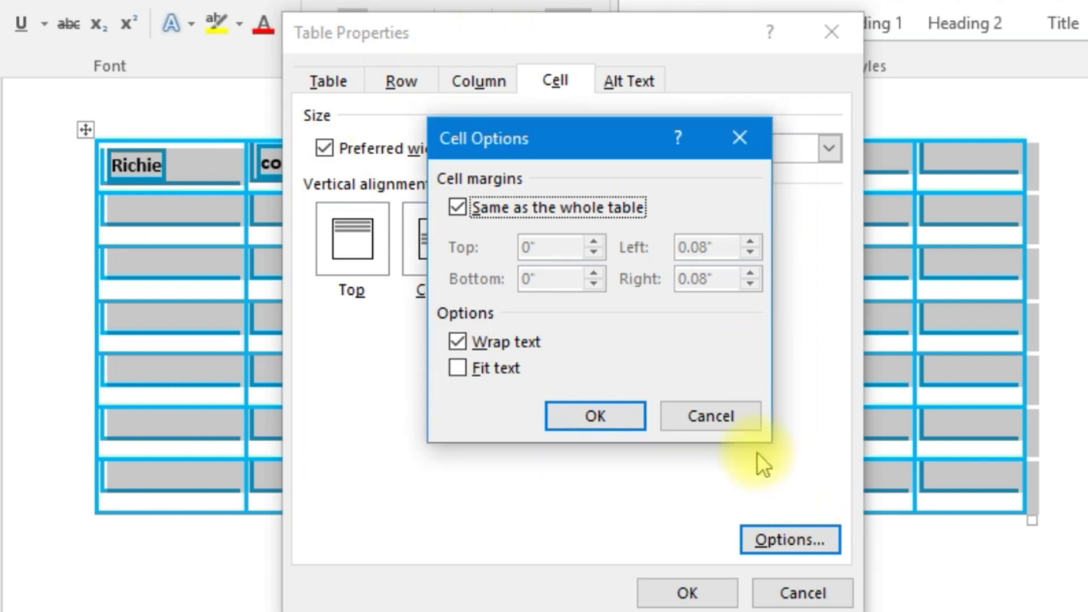
left_click(731, 419)
left_click(801, 591)
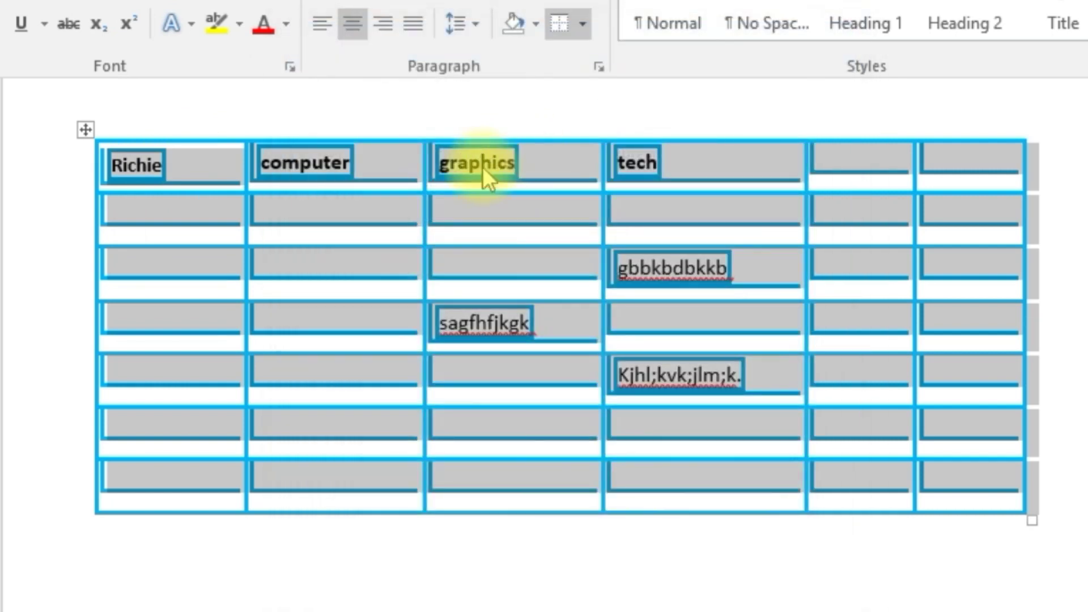
Turn on Fit text and turn off Wrap text for the "computer" cell, apply the options, and deselect it.
left_click_drag(296, 161, 264, 158)
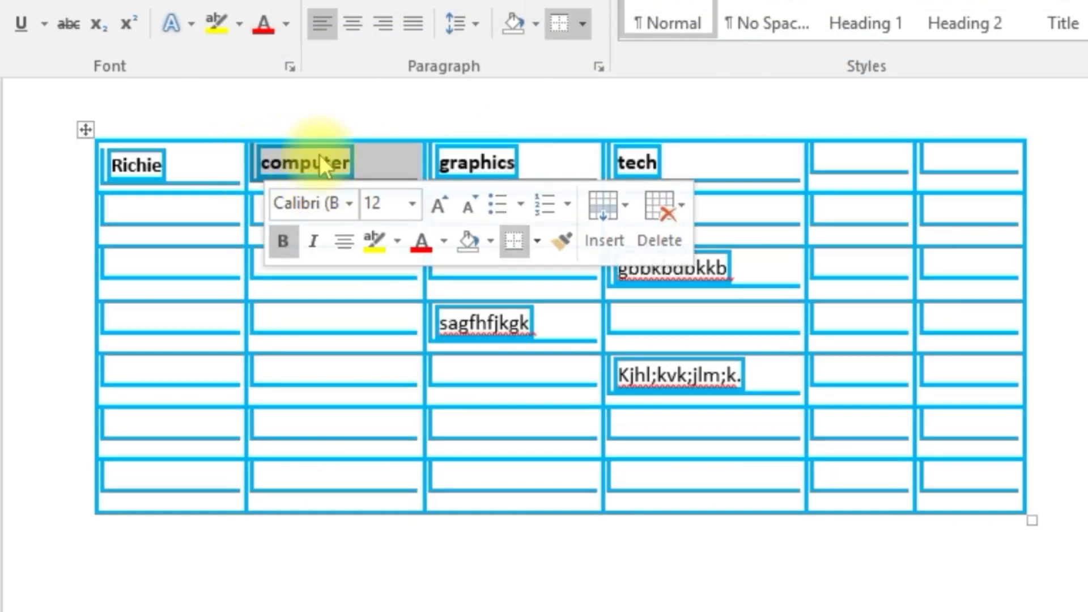
right_click(319, 156)
left_click(432, 481)
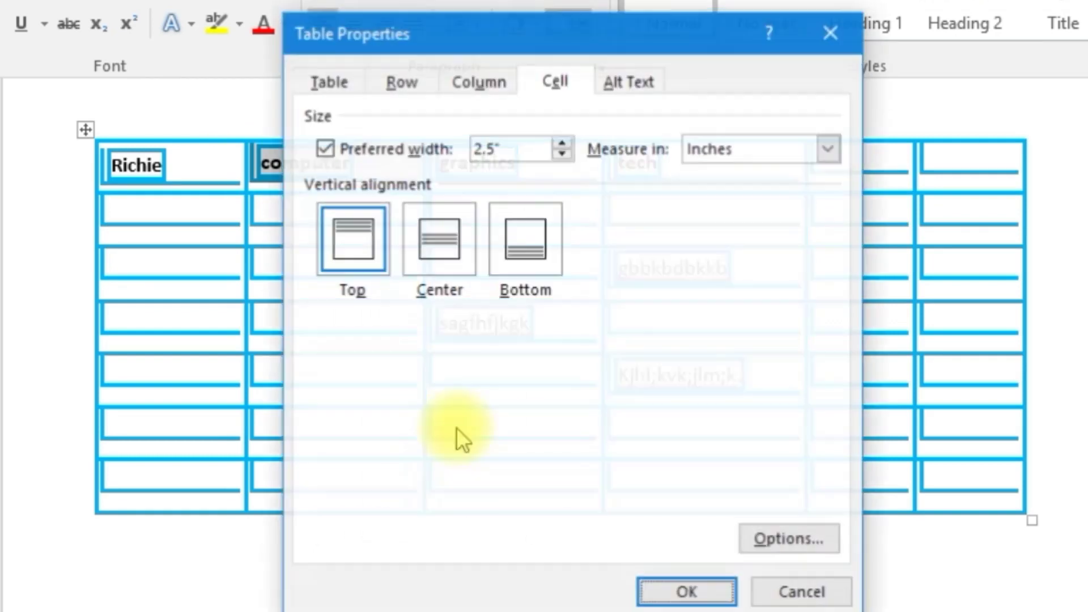
left_click(816, 545)
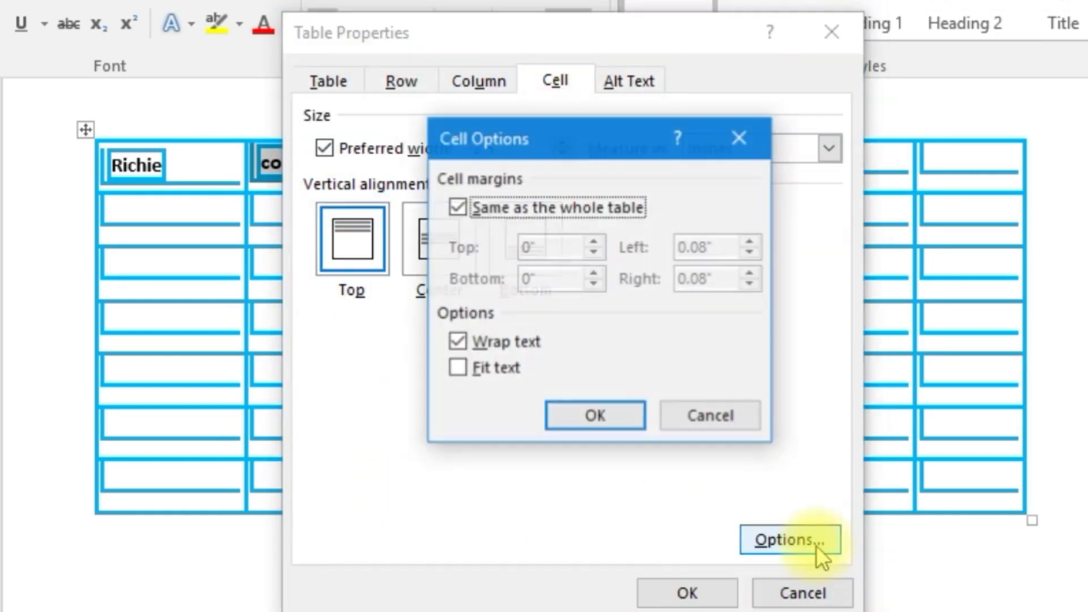
left_click(459, 369)
left_click(470, 340)
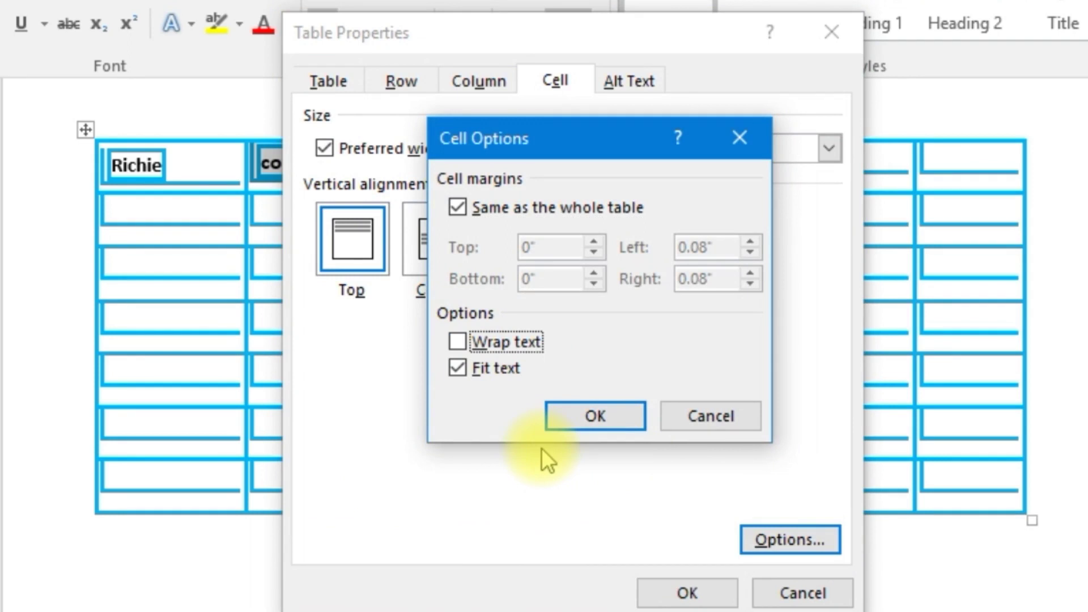
left_click(591, 422)
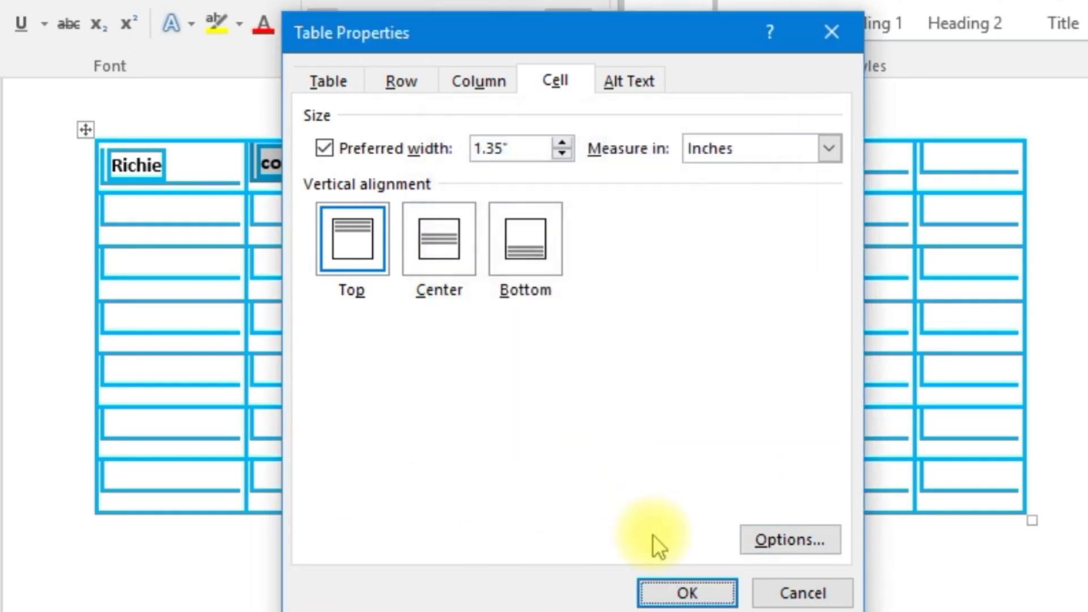
left_click(687, 593)
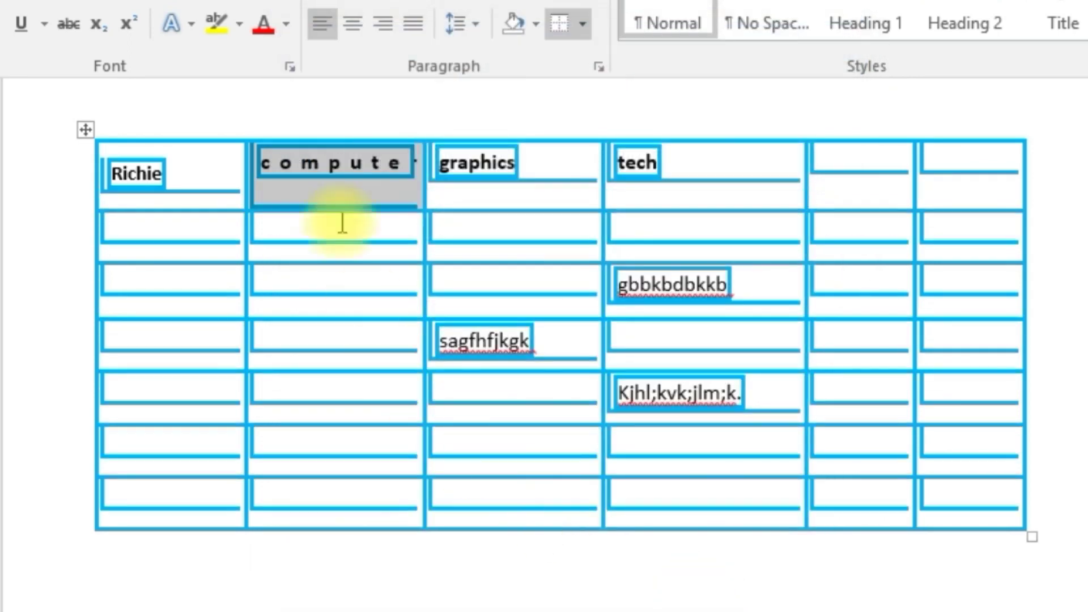
left_click(331, 186)
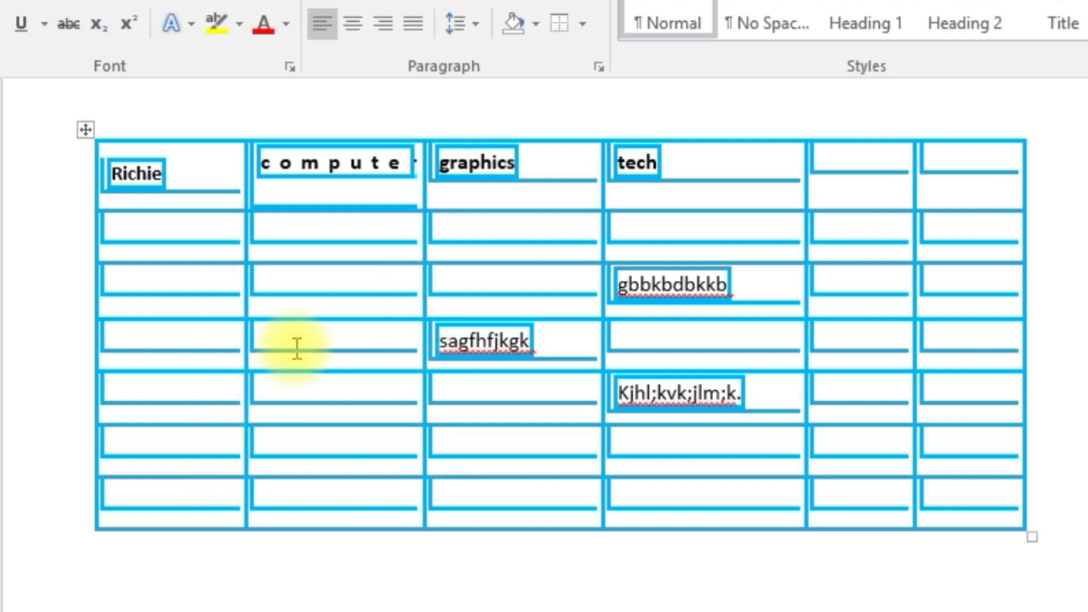
Turn Wrap text back on and Fit text off for the "computer" cell, apply the options, and deselect the word.
left_click_drag(411, 164, 280, 163)
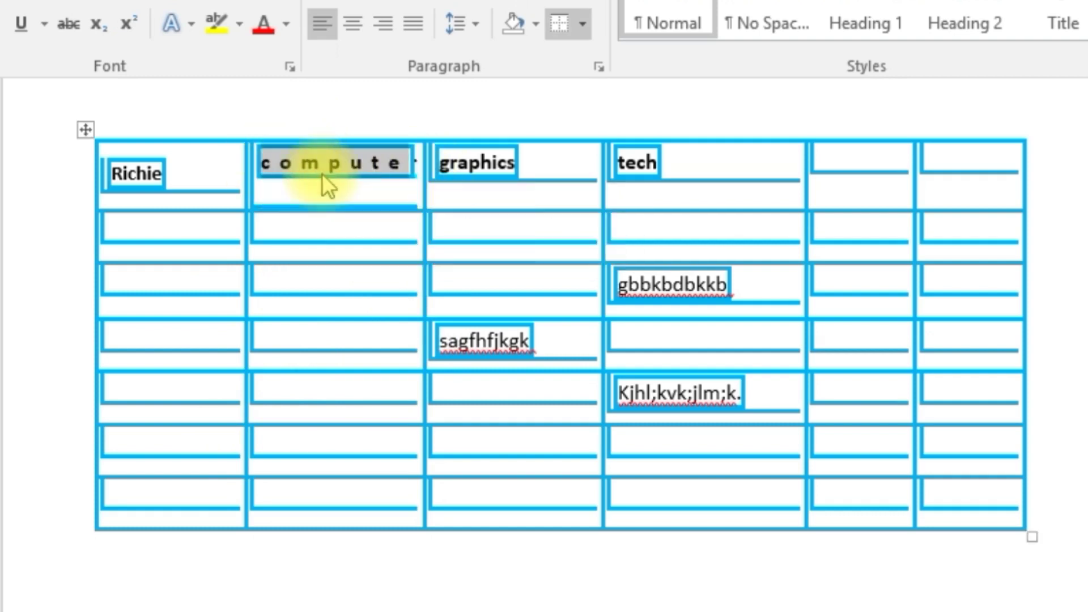
right_click(321, 173)
left_click(381, 598)
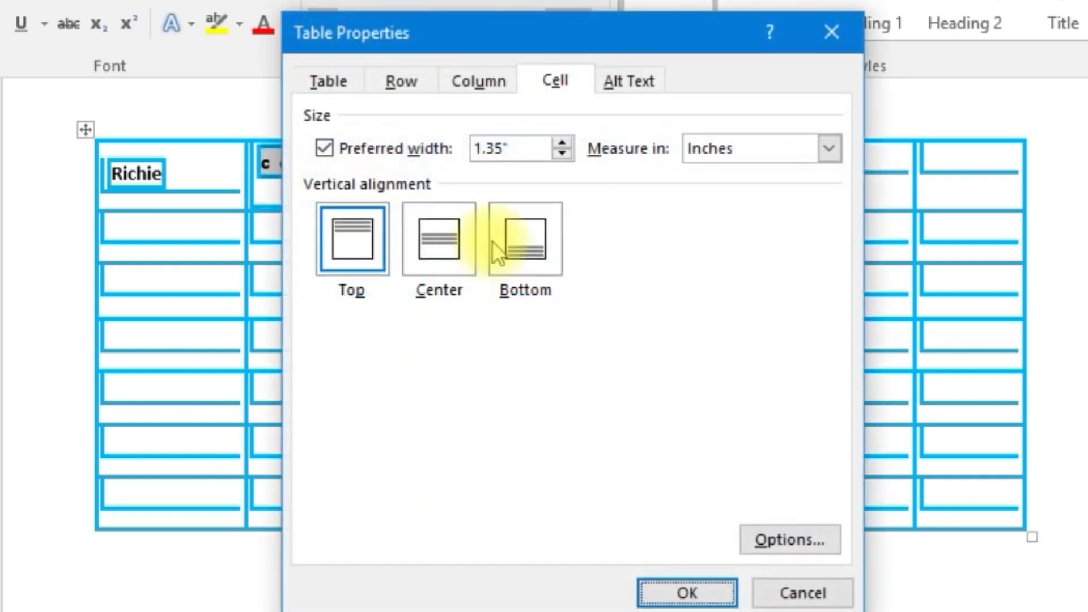
left_click(795, 536)
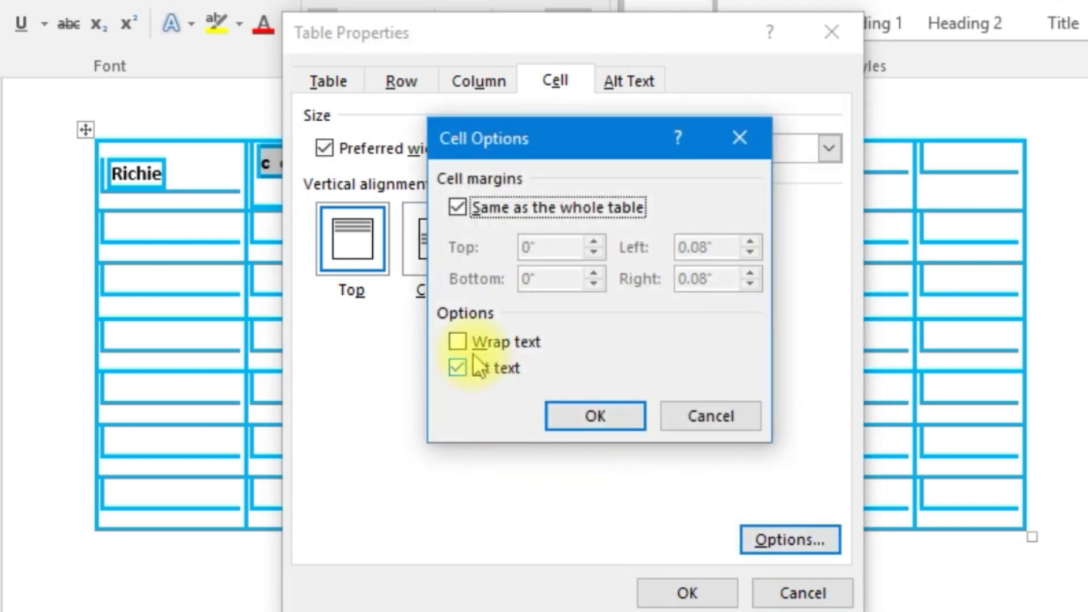
left_click(460, 342)
left_click(461, 366)
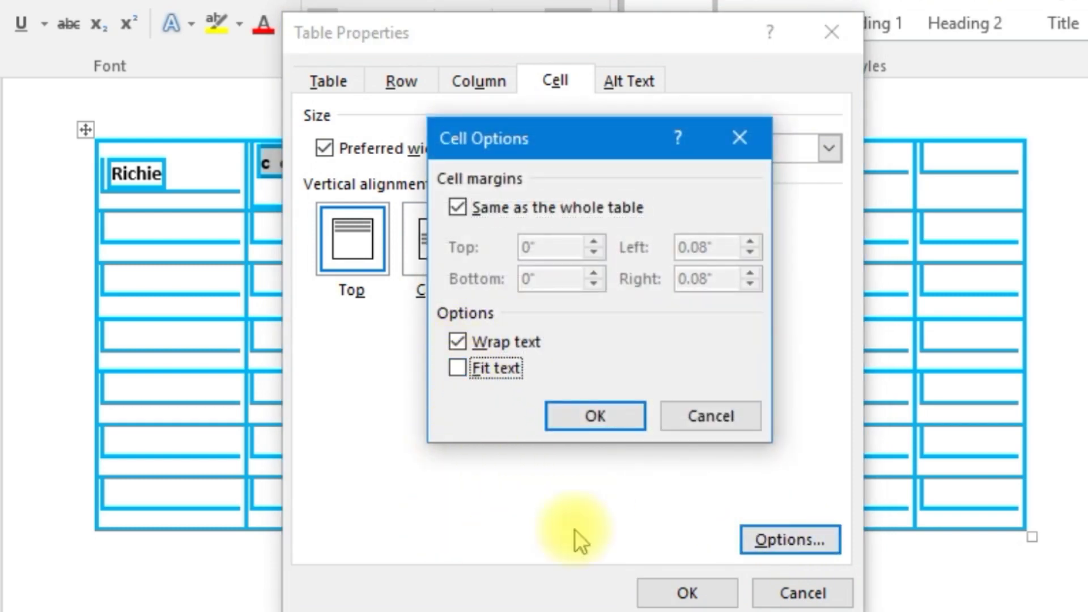
left_click(587, 422)
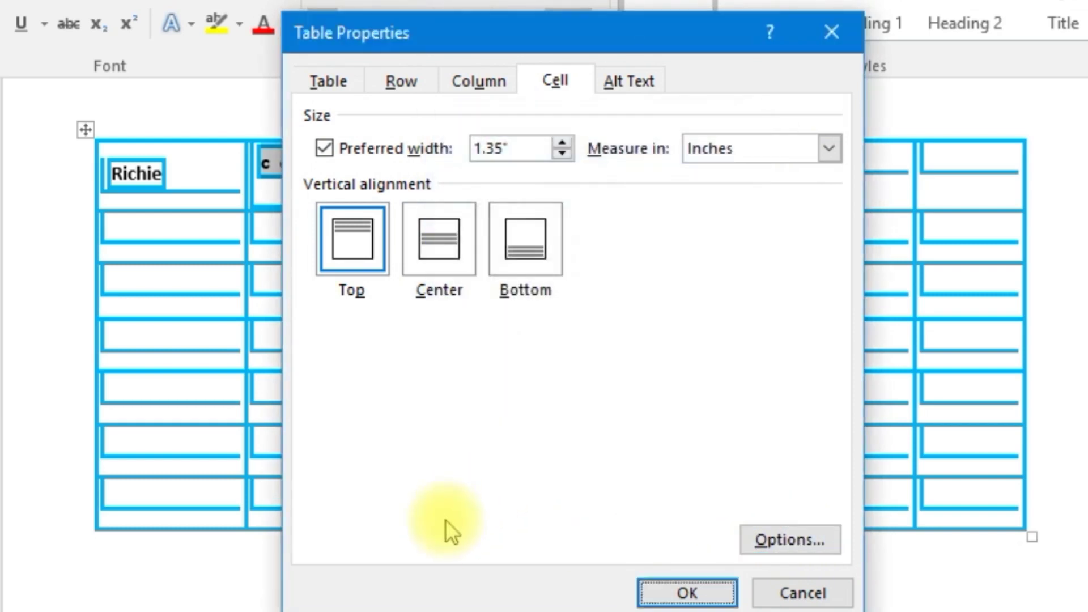
left_click(698, 592)
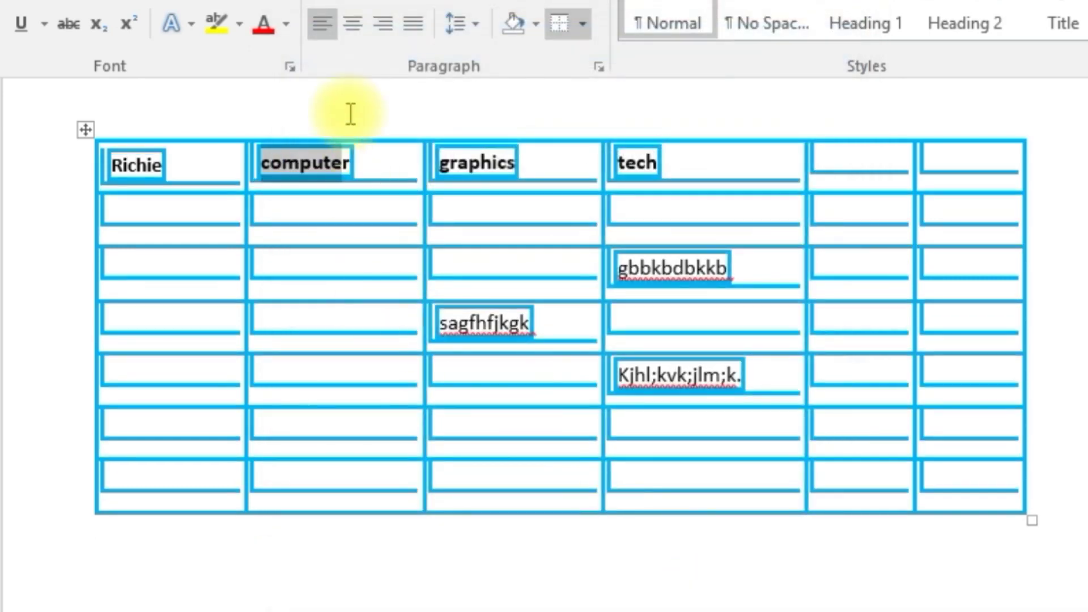
left_click(358, 160)
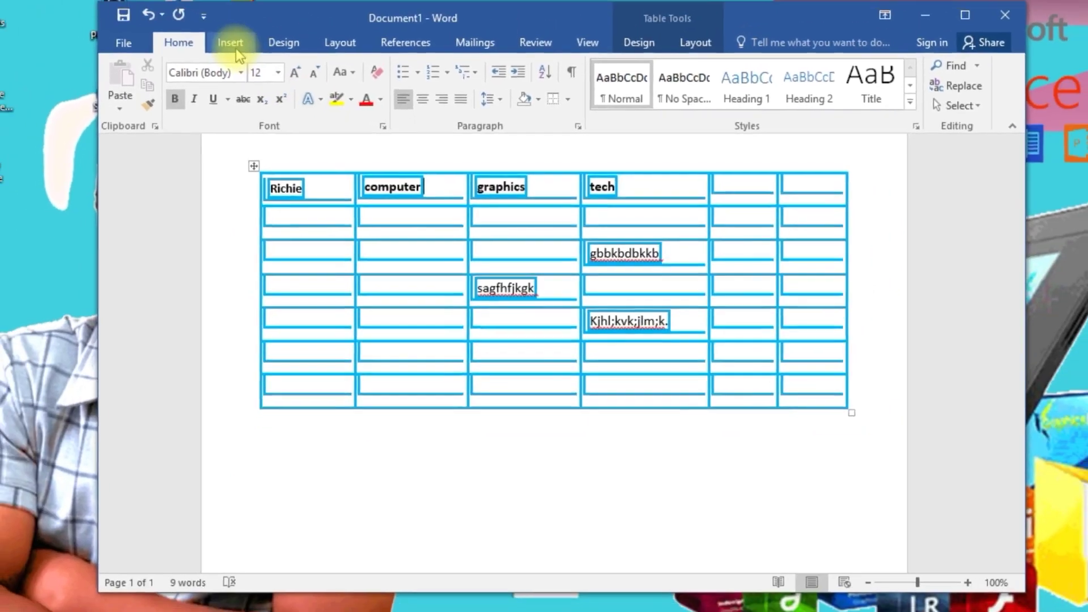
Bring up the commands for inserting objects into the document.
left_click(176, 9)
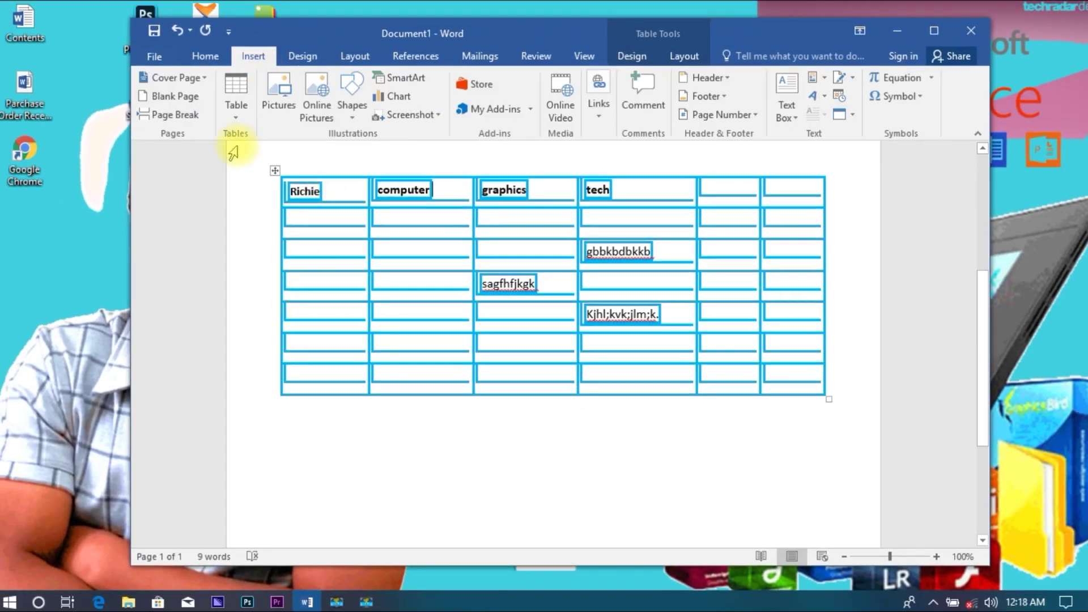